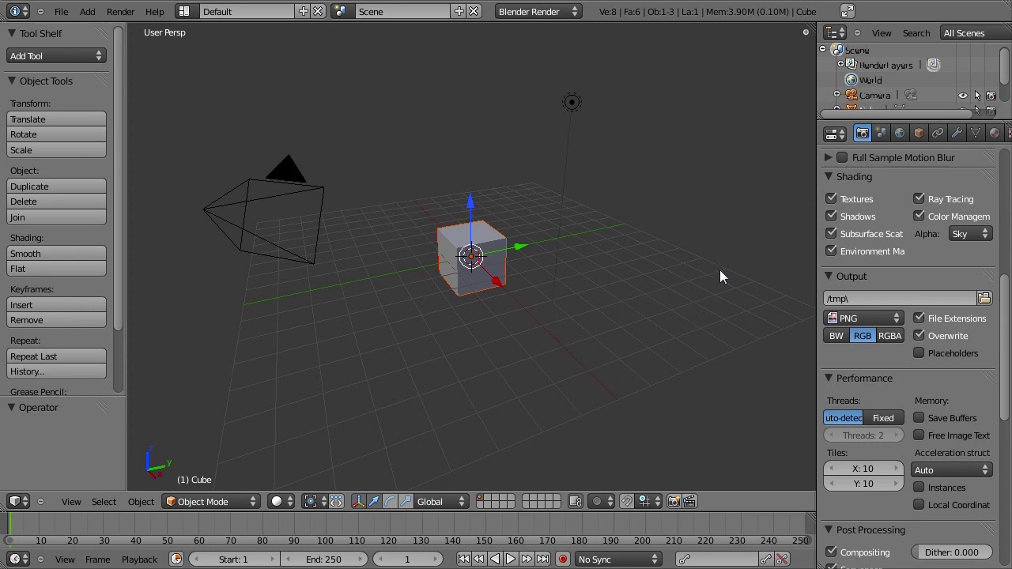
# Bring up the splash screen through an operator search for 'splash', then dismiss it
pyautogui.scroll(10, 997, 289)
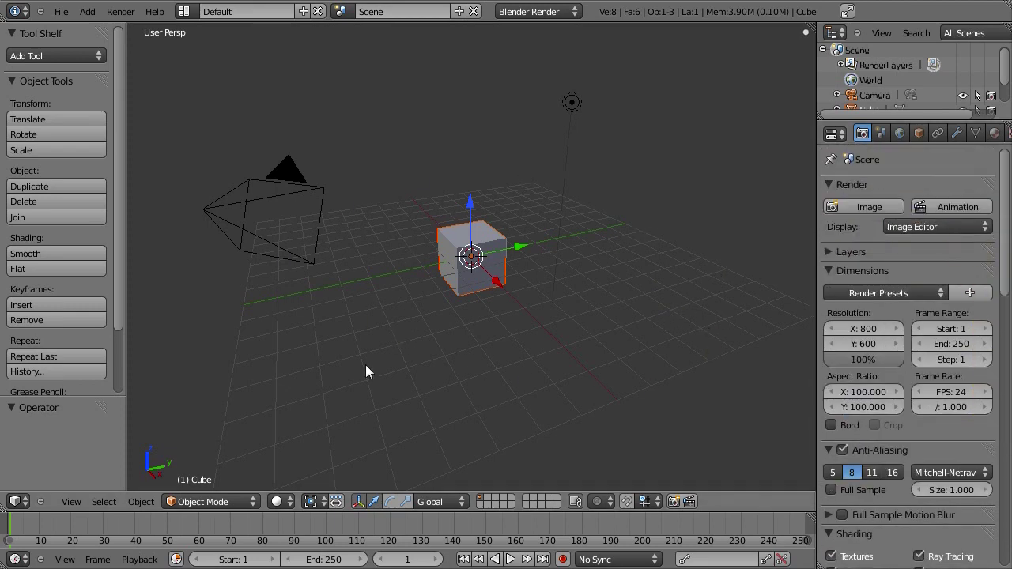
pyautogui.click(72, 56)
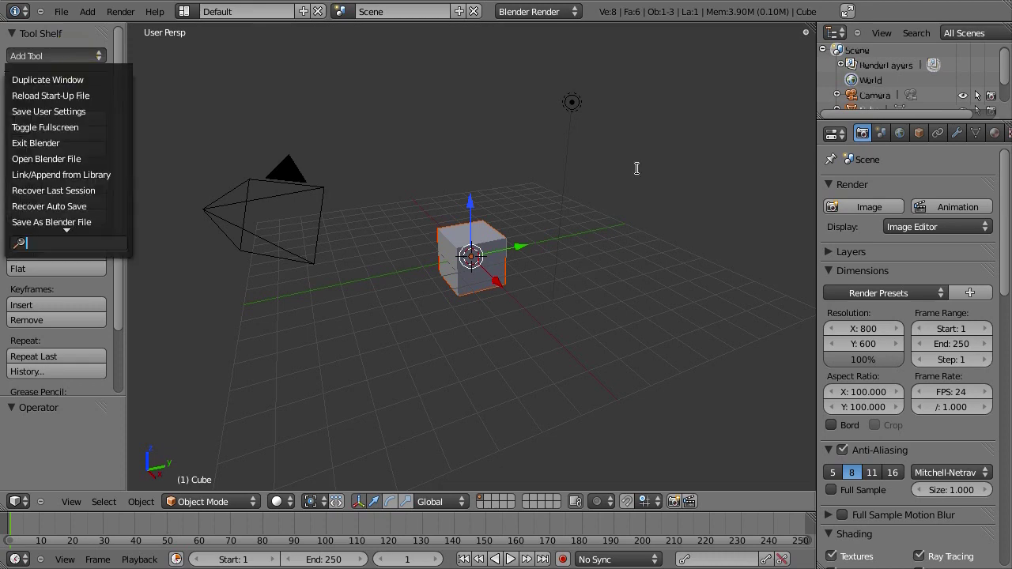
pyautogui.press('space')
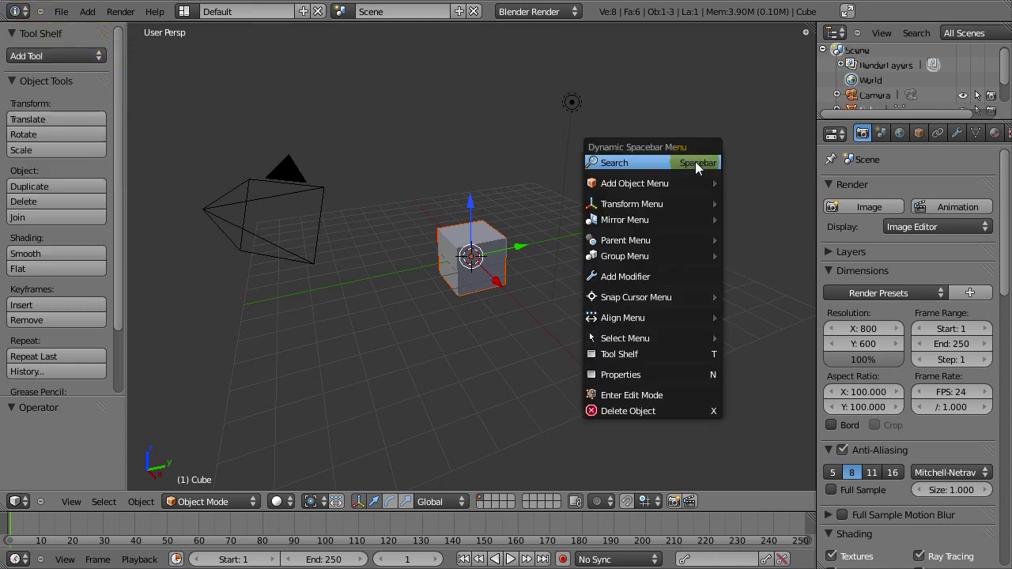
pyautogui.click(695, 163)
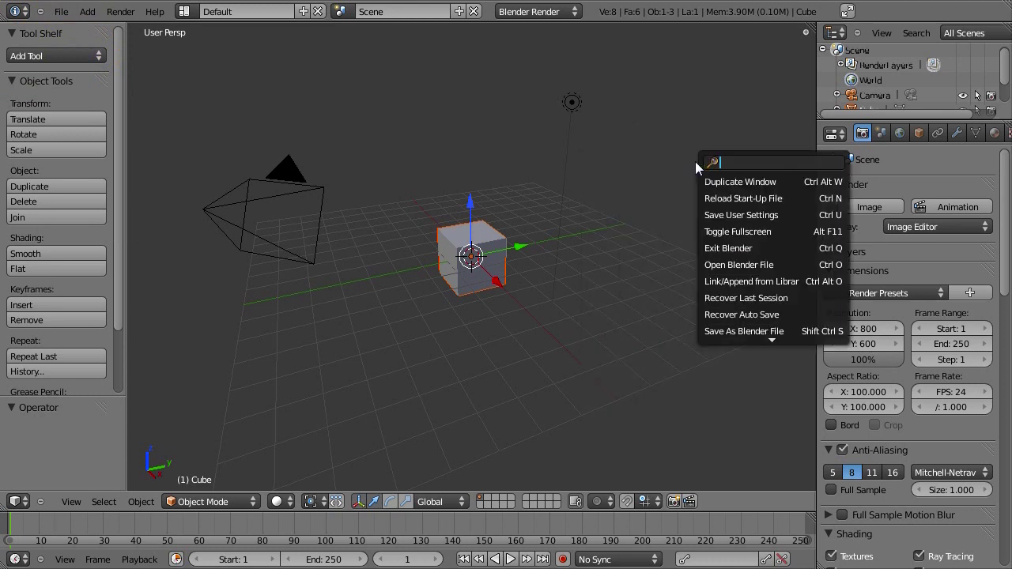
pyautogui.write('splash')
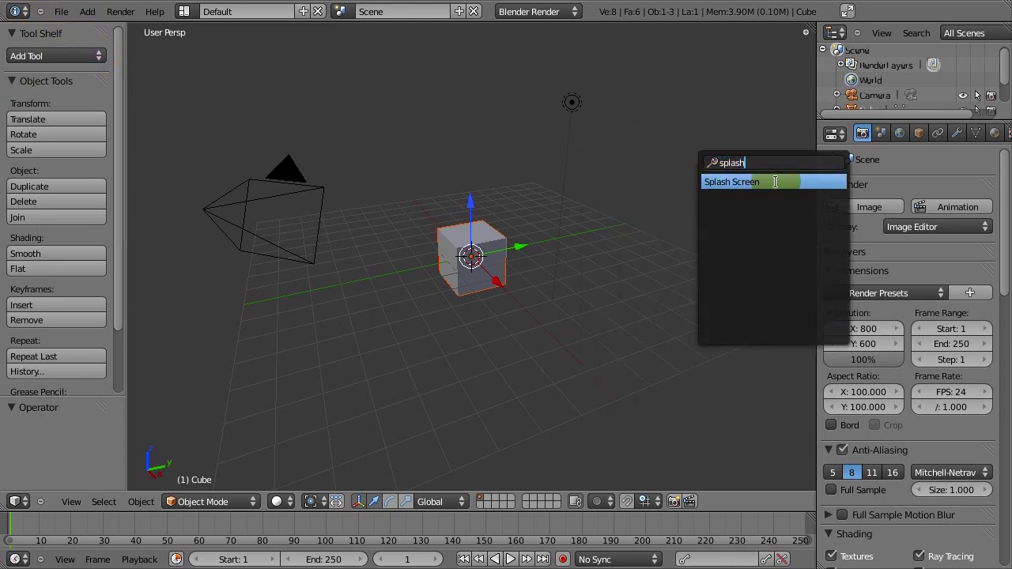
pyautogui.press('Return')
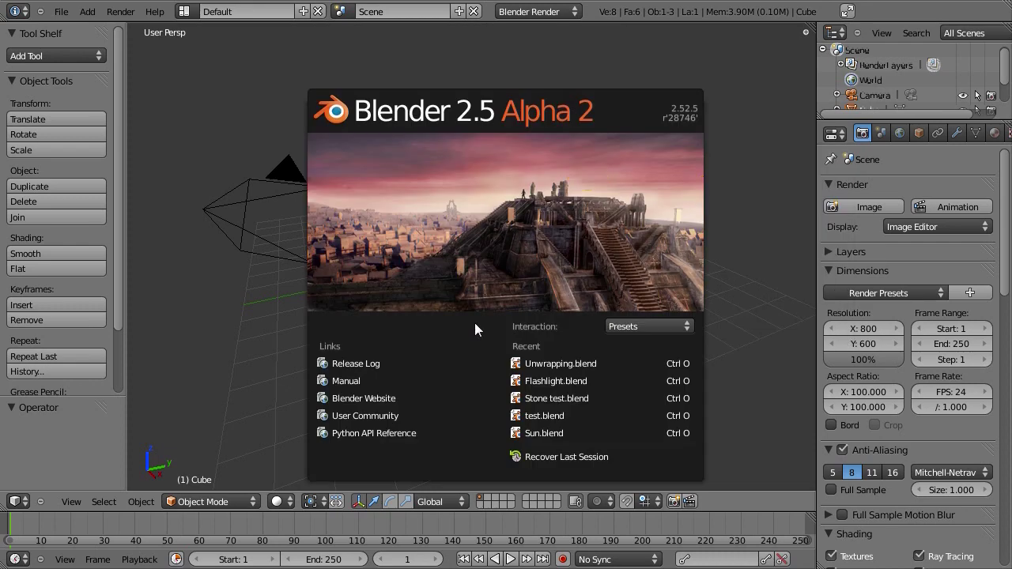
pyautogui.click(504, 174)
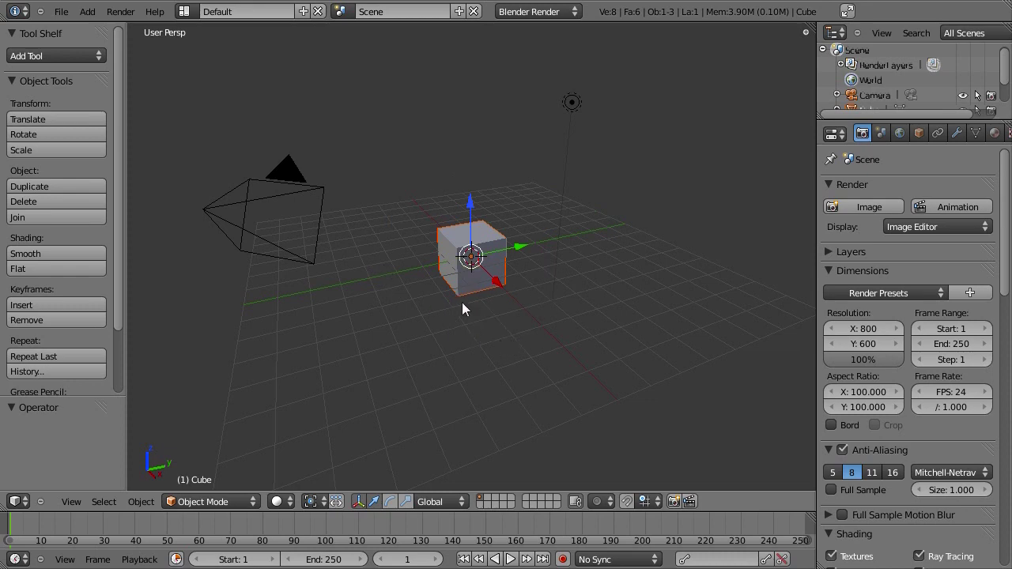
# Switch the 3D view to orthographic with Numpad 5 and adjust the zoom
pyautogui.scroll(5, 489, 309)
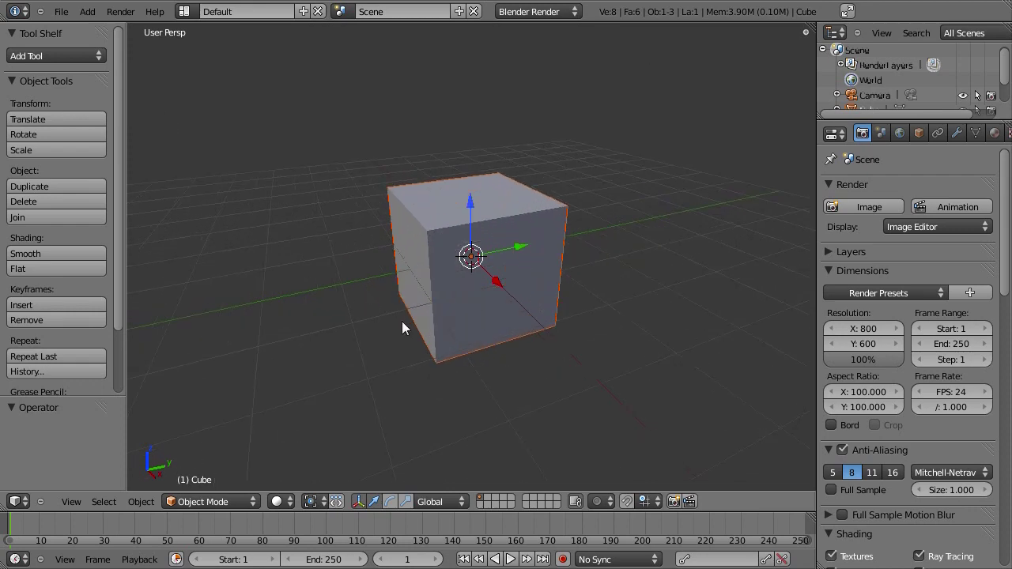
pyautogui.moveTo(401, 324); pyautogui.dragTo(624, 328, button='middle')
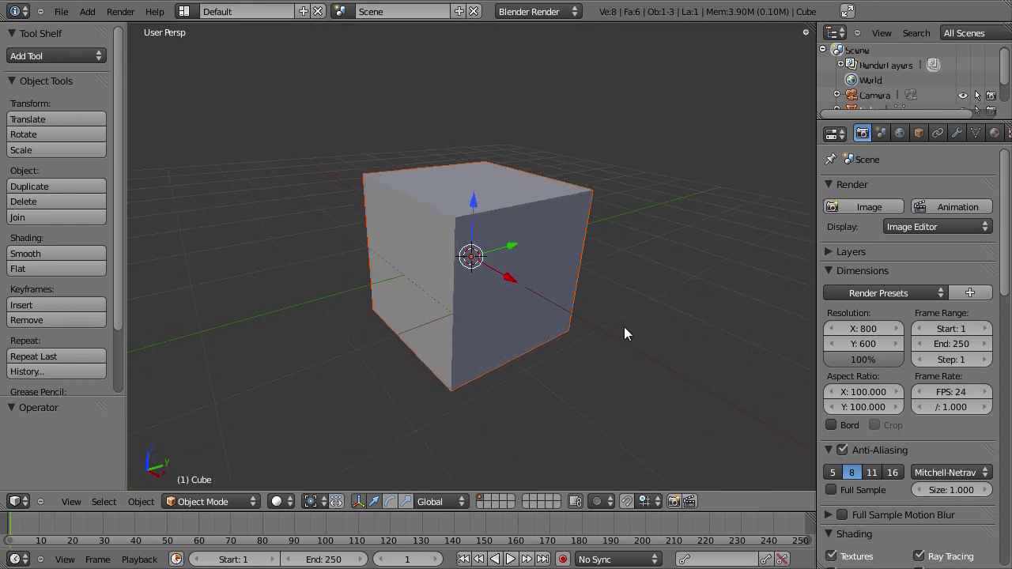
pyautogui.press('KP_5')
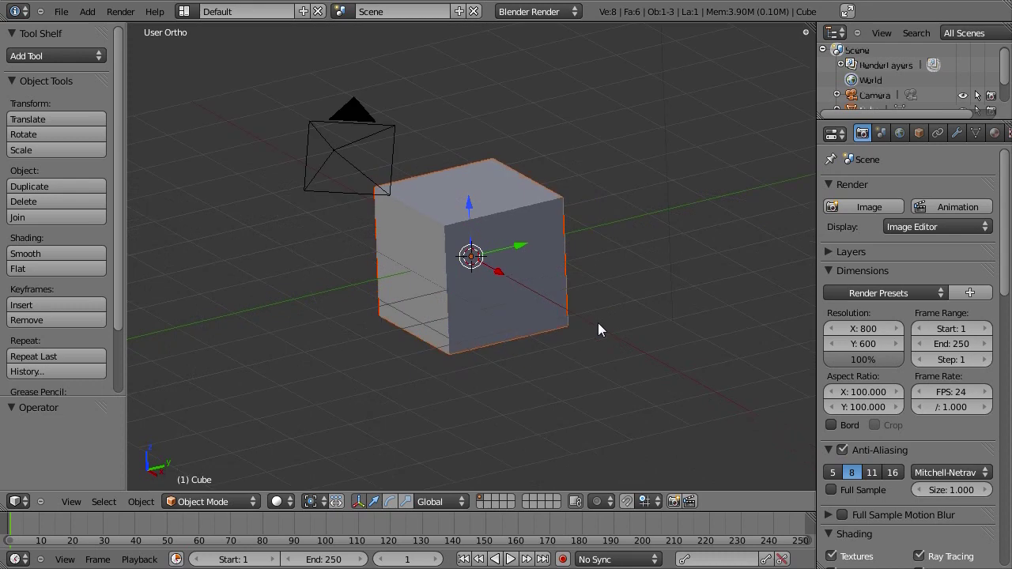
pyautogui.scroll(3, 562, 334)
pyautogui.scroll(-2, 443, 310)
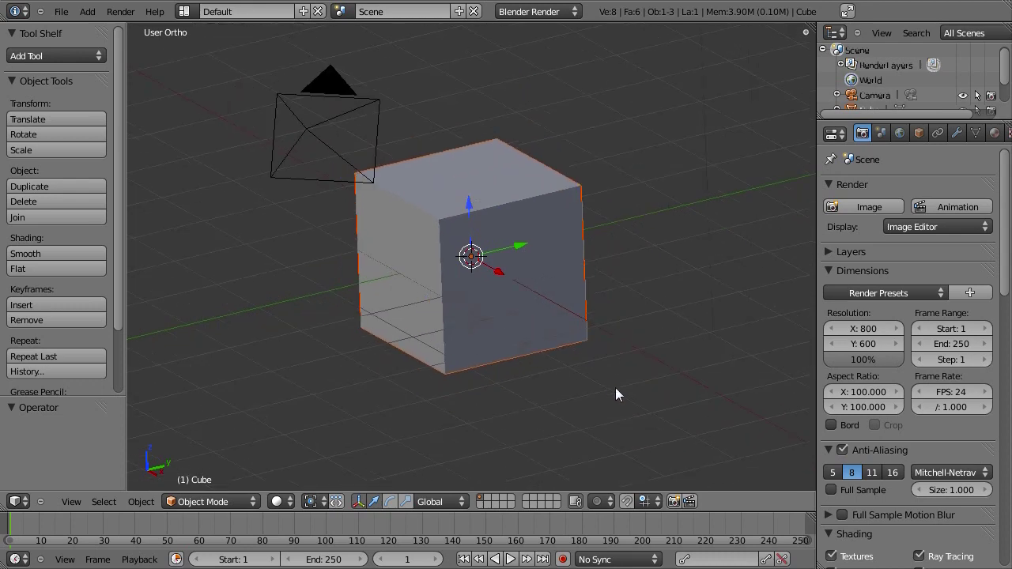
pyautogui.scroll(-2, 506, 285)
pyautogui.scroll(-1, 495, 276)
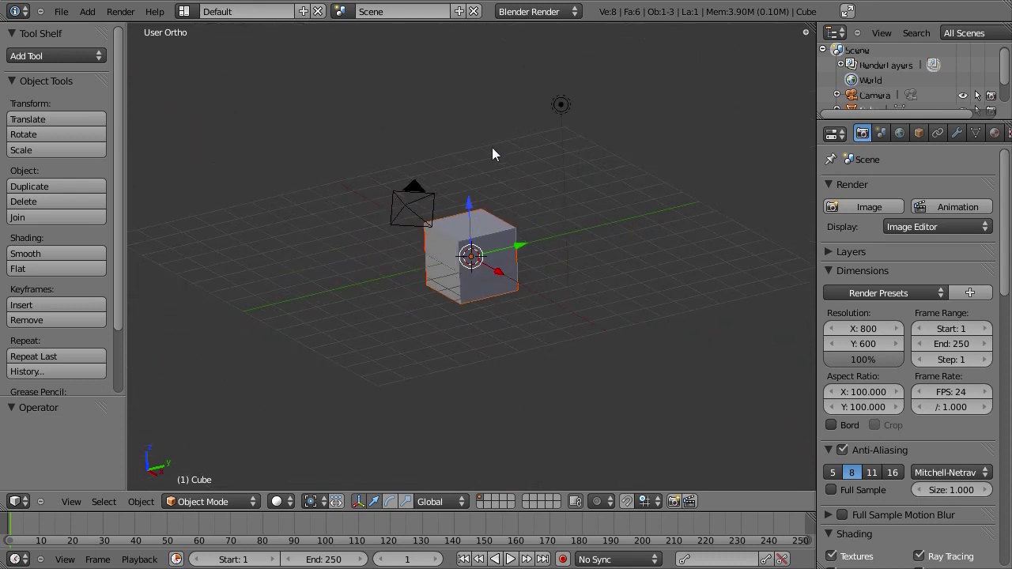
pyautogui.scroll(5, 507, 243)
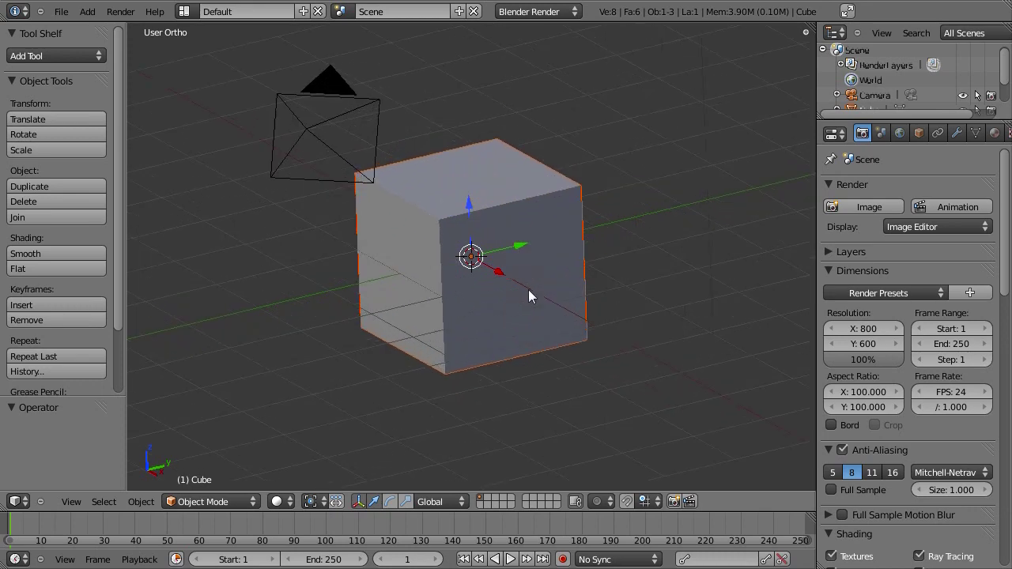
# Tick Only Render under Display in the side panel to hide grid, camera and lamp
pyautogui.press('n')
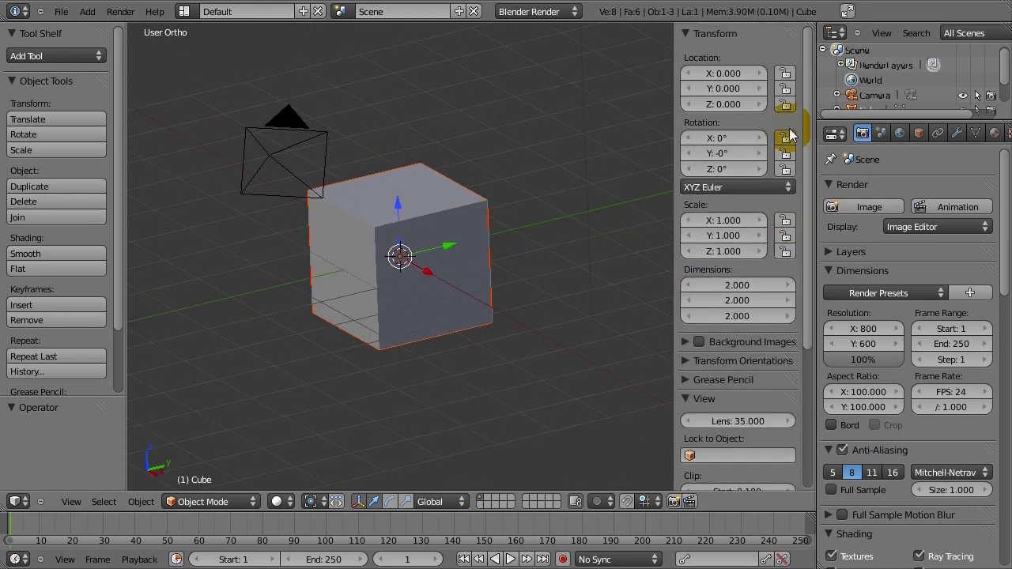
pyautogui.scroll(-5, 719, 261)
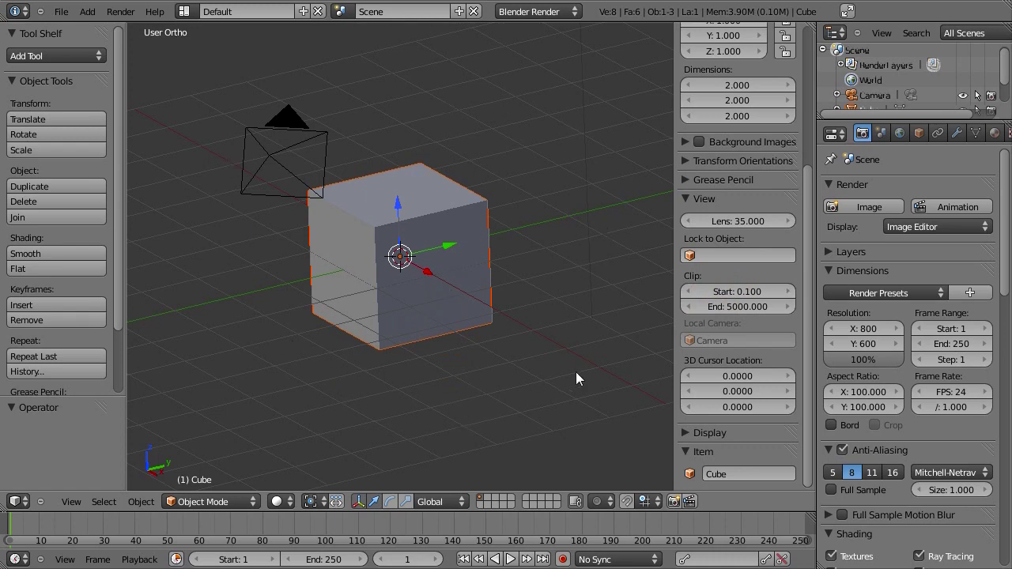
pyautogui.click(687, 432)
pyautogui.scroll(-5, 720, 400)
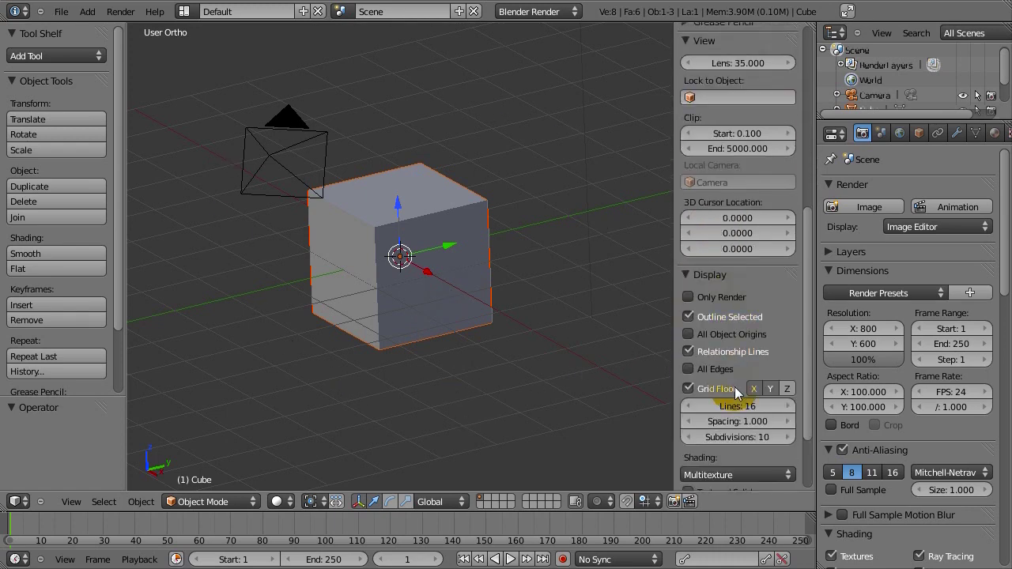
pyautogui.click(698, 295)
pyautogui.scroll(-3, 505, 268)
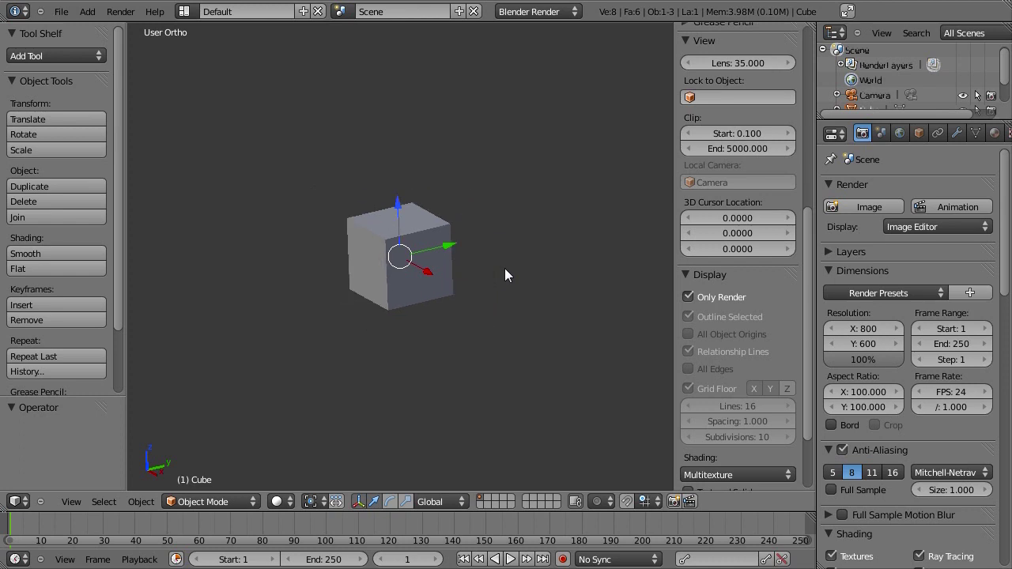
pyautogui.scroll(3, 504, 275)
pyautogui.press('n')
# Orbit to show the cube's top and left faces
pyautogui.scroll(-2, 521, 305)
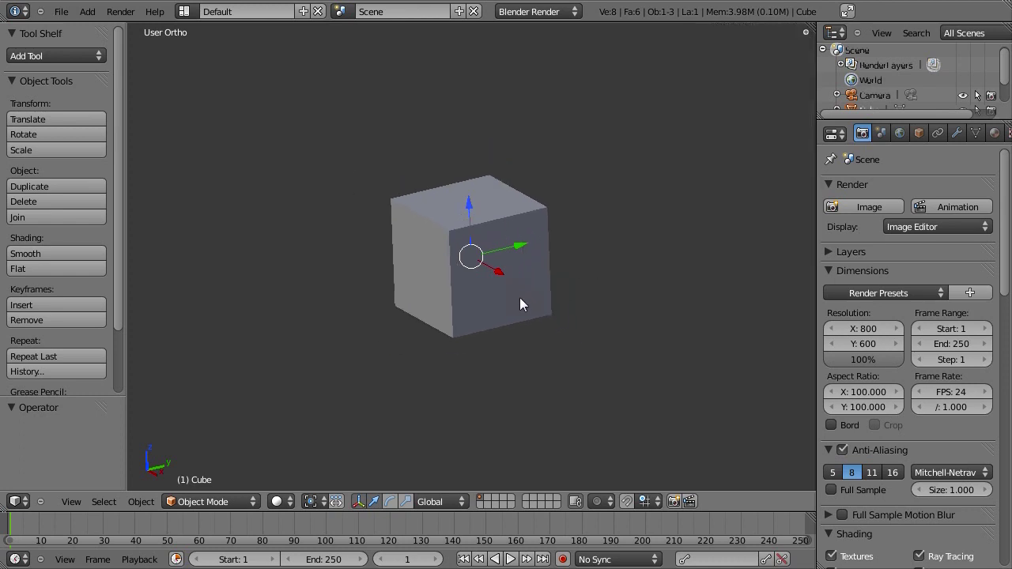
pyautogui.moveTo(519, 298)
pyautogui.mouseDown(button='middle')
pyautogui.moveTo(504, 312)
pyautogui.moveTo(514, 310)
pyautogui.mouseUp(button='middle')
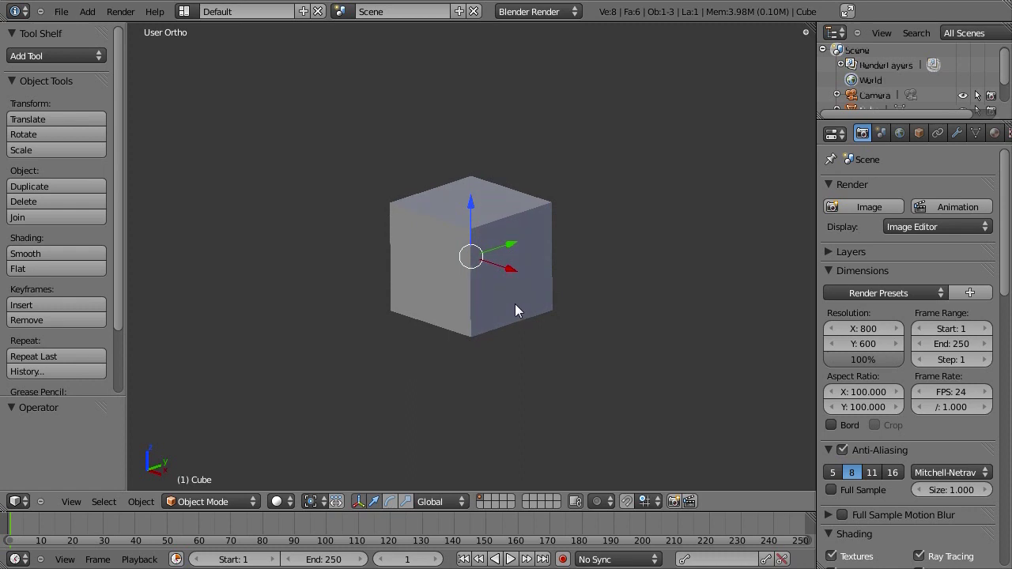
pyautogui.moveTo(527, 265); pyautogui.dragTo(396, 228, button='middle')
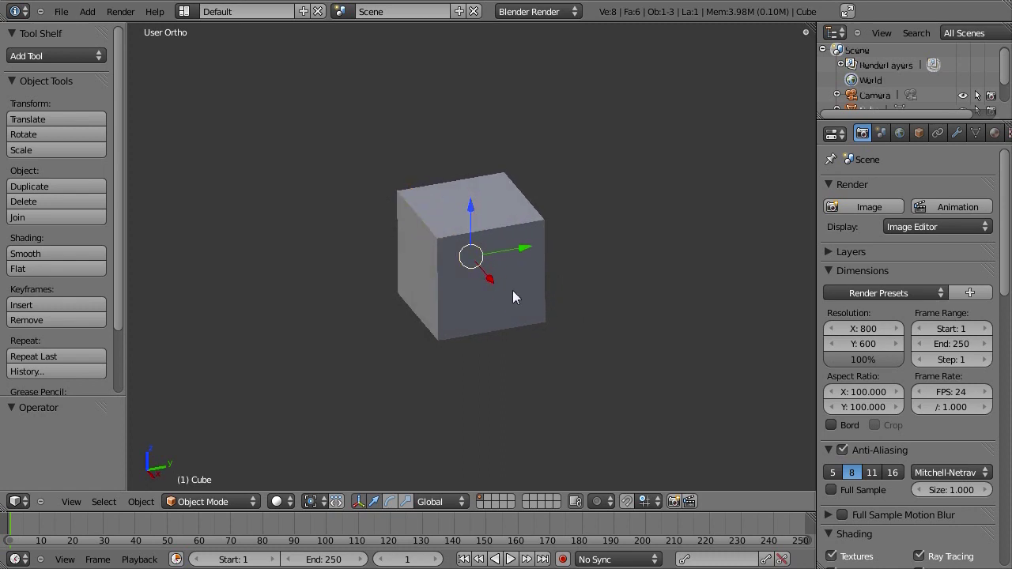
pyautogui.rightClick(489, 226)
pyautogui.scroll(-3, 479, 270)
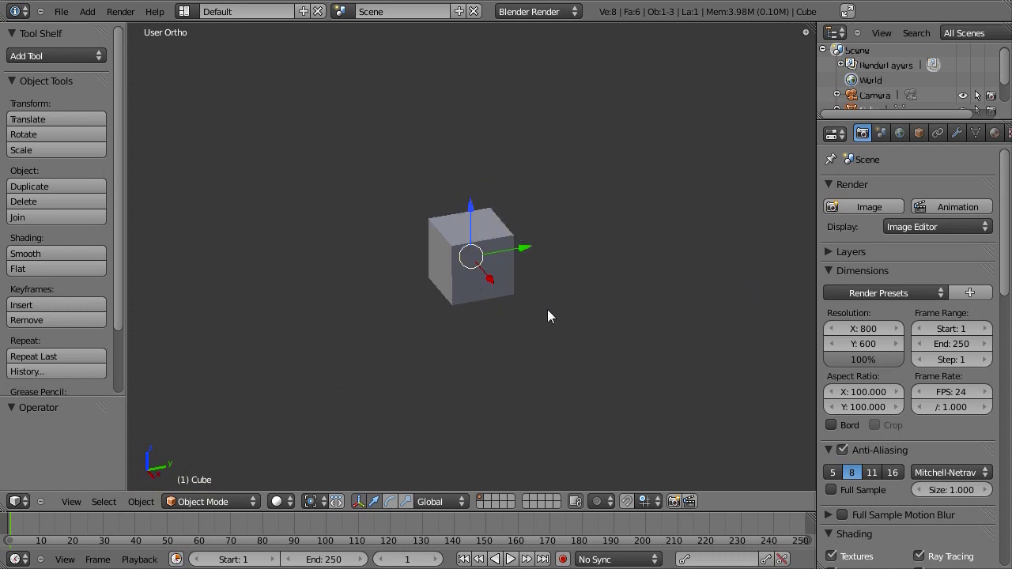
# Turn Only Render back off in the side panel so grid, camera and lamp reappear
pyautogui.press('n')
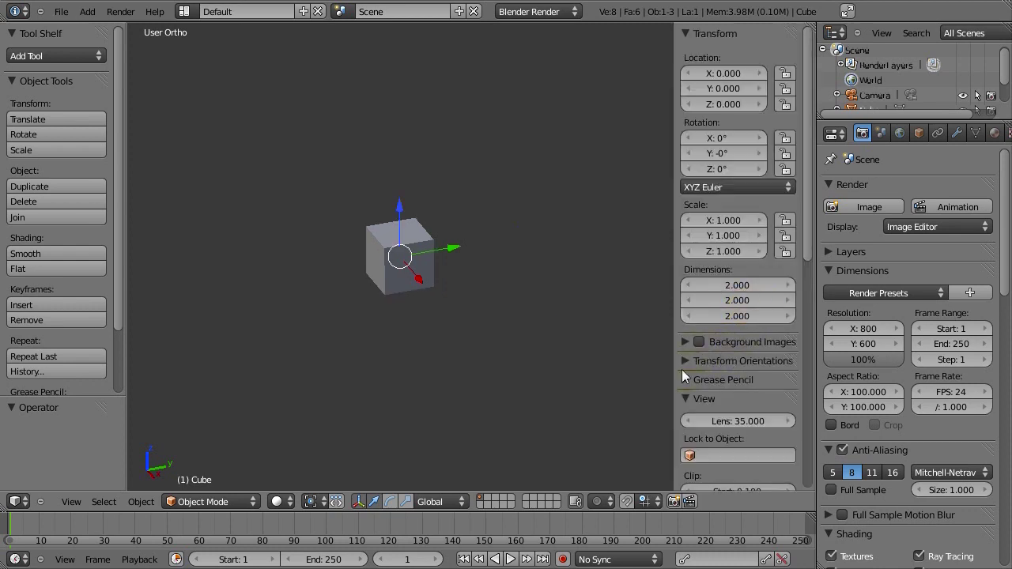
pyautogui.click(685, 380)
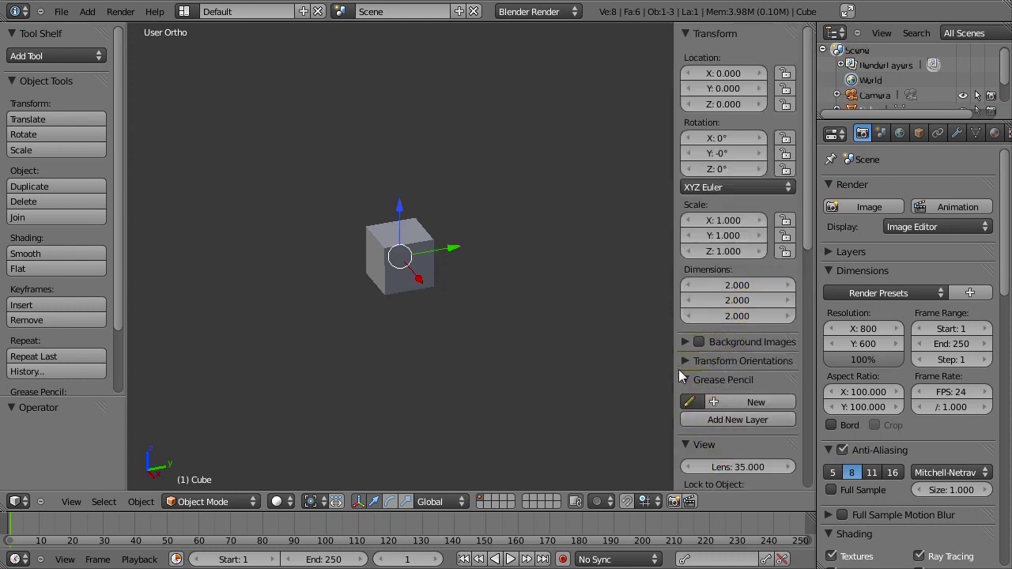
pyautogui.click(683, 380)
pyautogui.scroll(-12, 696, 421)
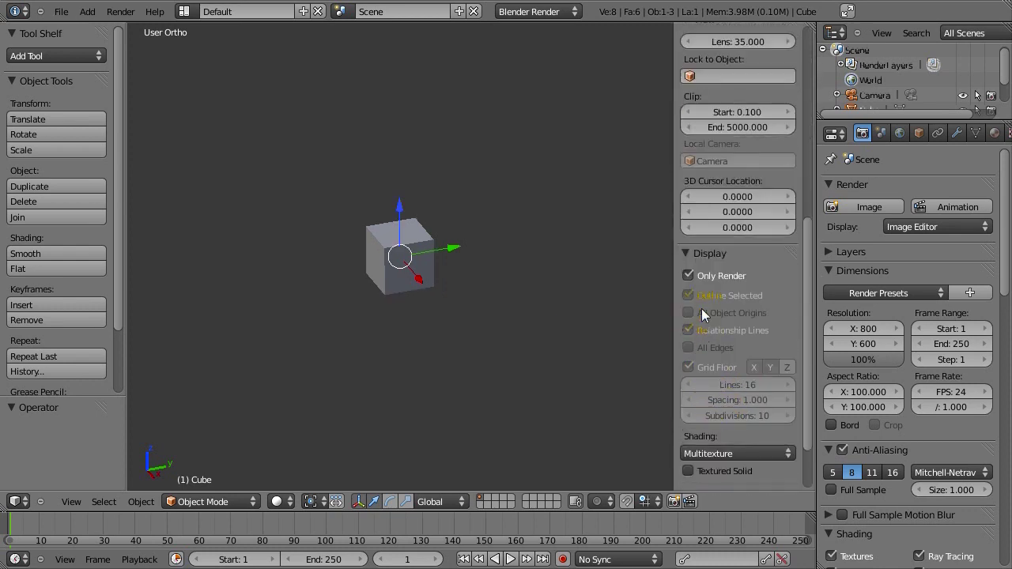
pyautogui.click(697, 278)
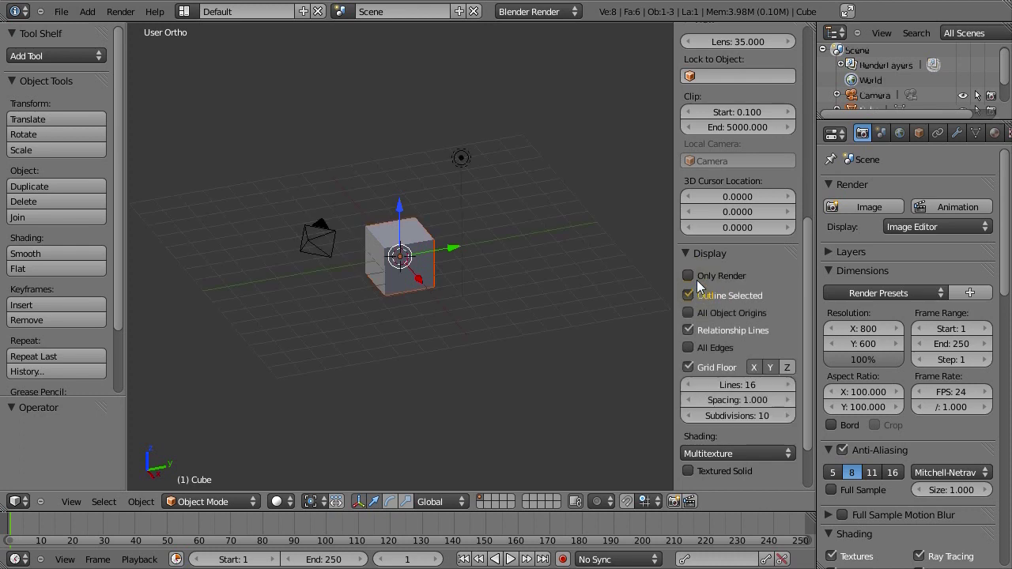
# Move the camera and lamp to layer 3 to remove them from view
pyautogui.rightClick(332, 245)
pyautogui.keyDown('shift'); pyautogui.rightClick(461, 158); pyautogui.keyUp('shift')
pyautogui.press('m')
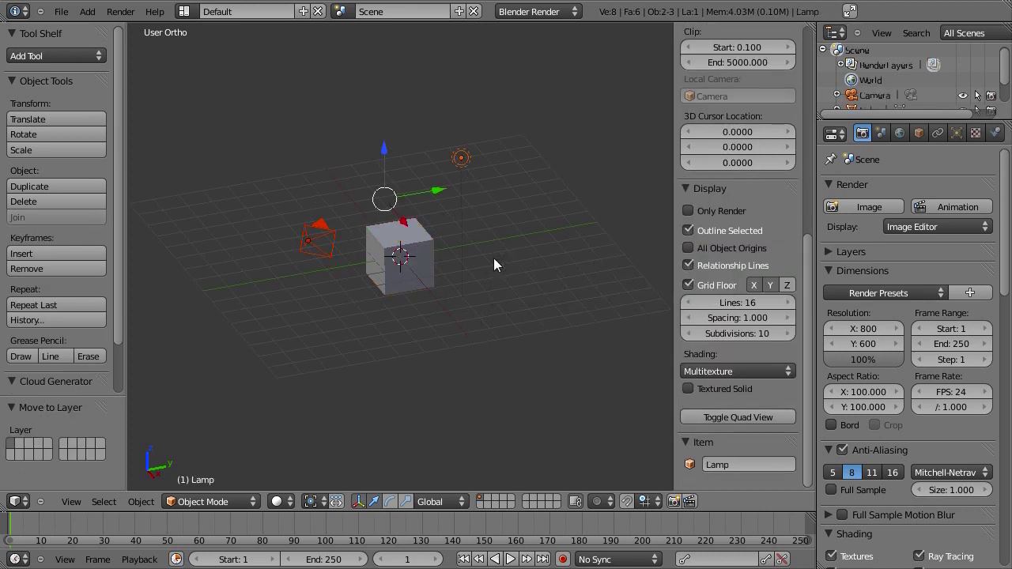
pyautogui.press('3')
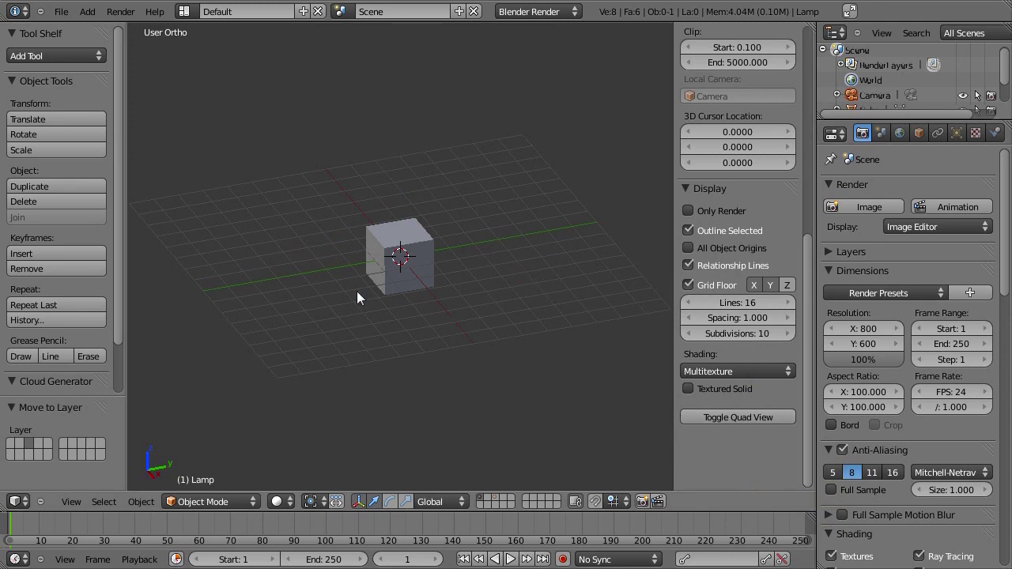
# Select the cube, hide the side panel, and enter Edit Mode
pyautogui.scroll(4, 348, 329)
pyautogui.rightClick(409, 271)
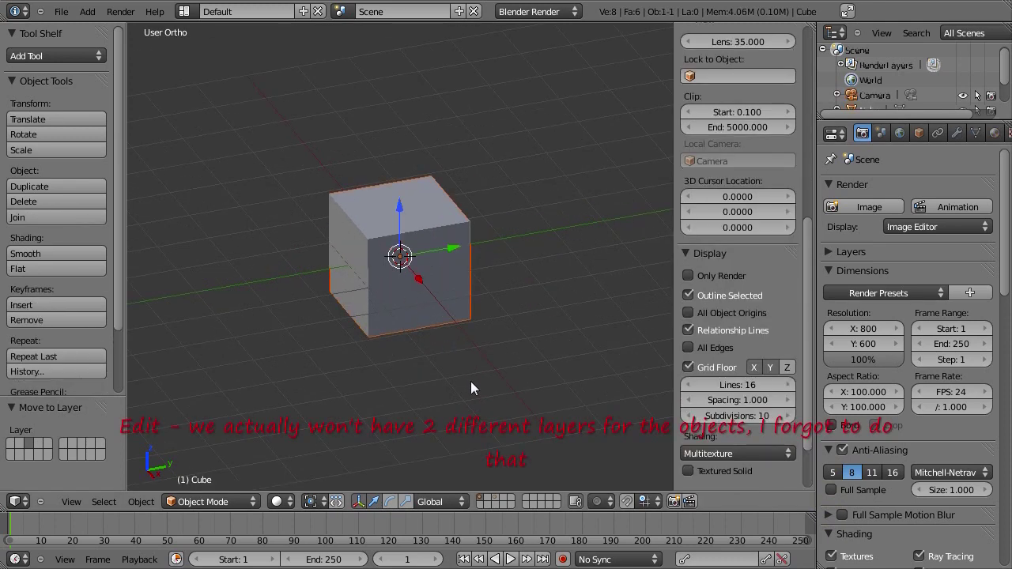
pyautogui.scroll(3, 363, 377)
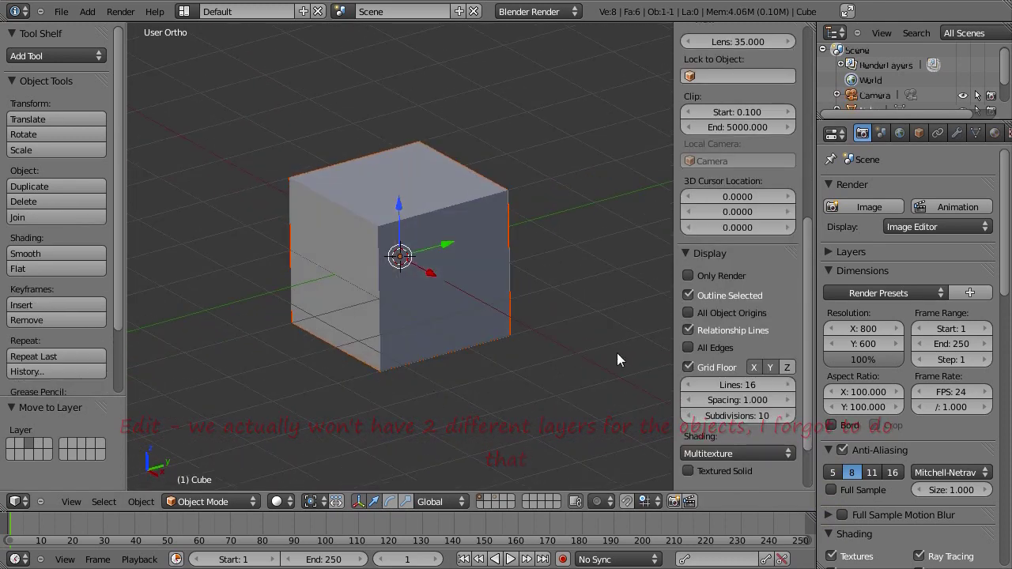
pyautogui.press('n')
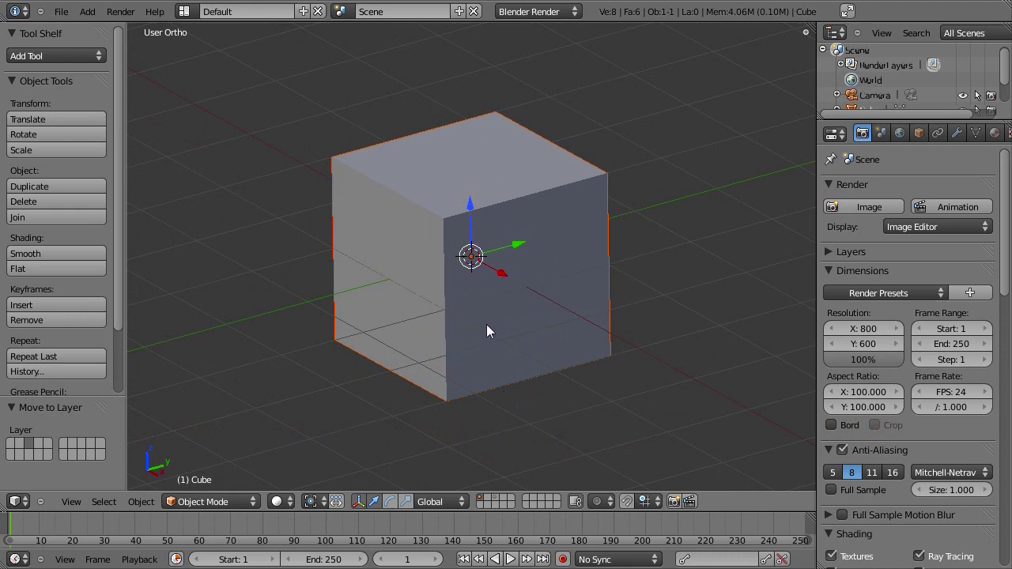
pyautogui.press('Tab')
# Deselect all vertices and turn off Limit selection to visible
pyautogui.scroll(-4, 486, 328)
pyautogui.press('a')
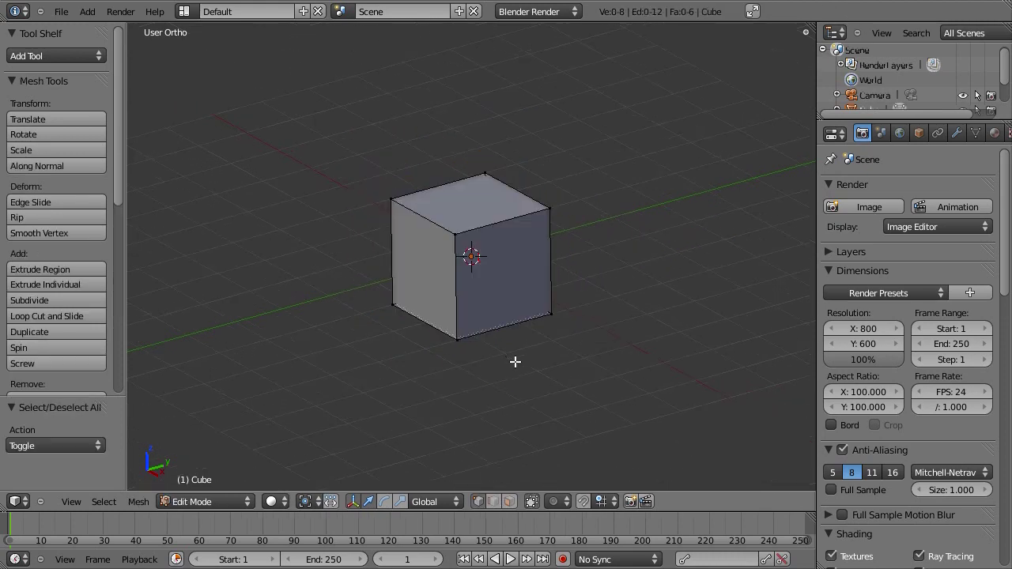
pyautogui.click(532, 501)
pyautogui.scroll(4, 511, 414)
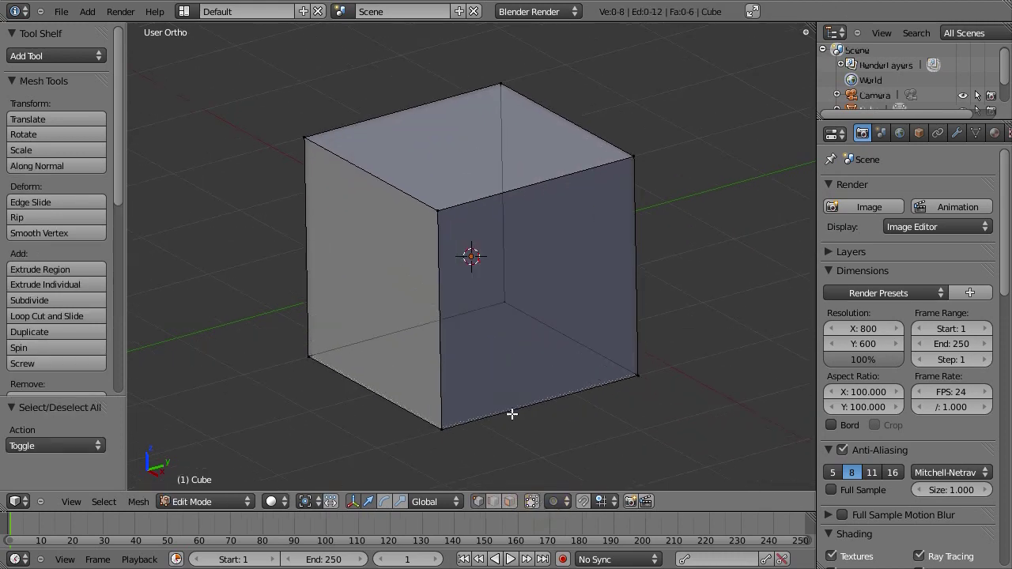
# Test-select the cube's front-top and top-right vertices, deselecting each time
pyautogui.rightClick(437, 211)
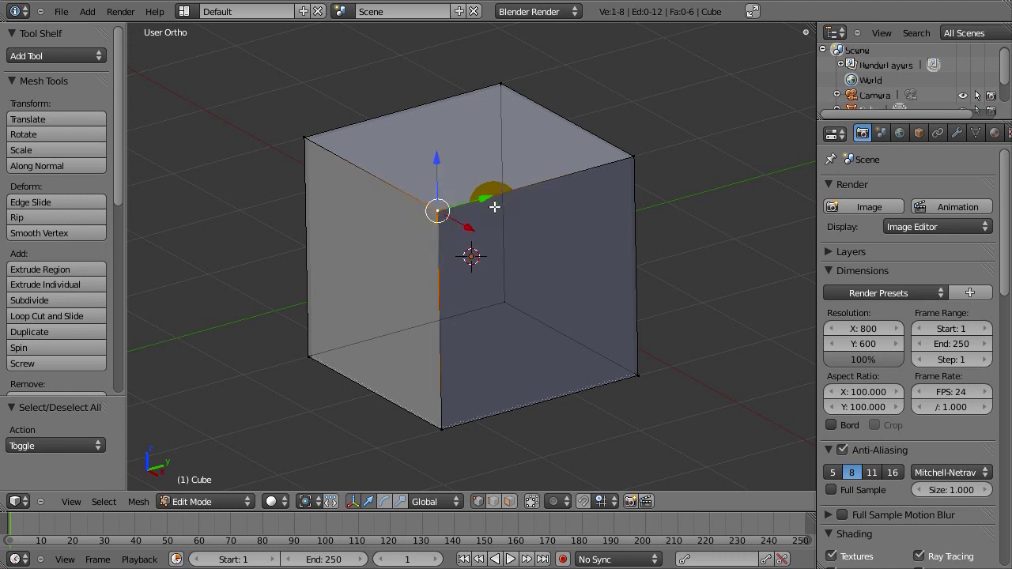
pyautogui.press('a')
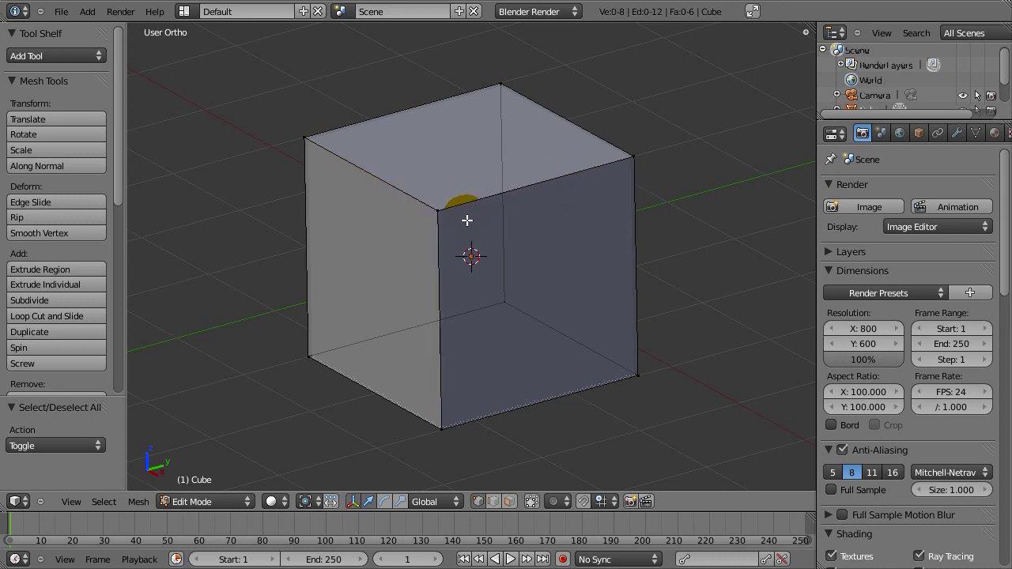
pyautogui.rightClick(635, 157)
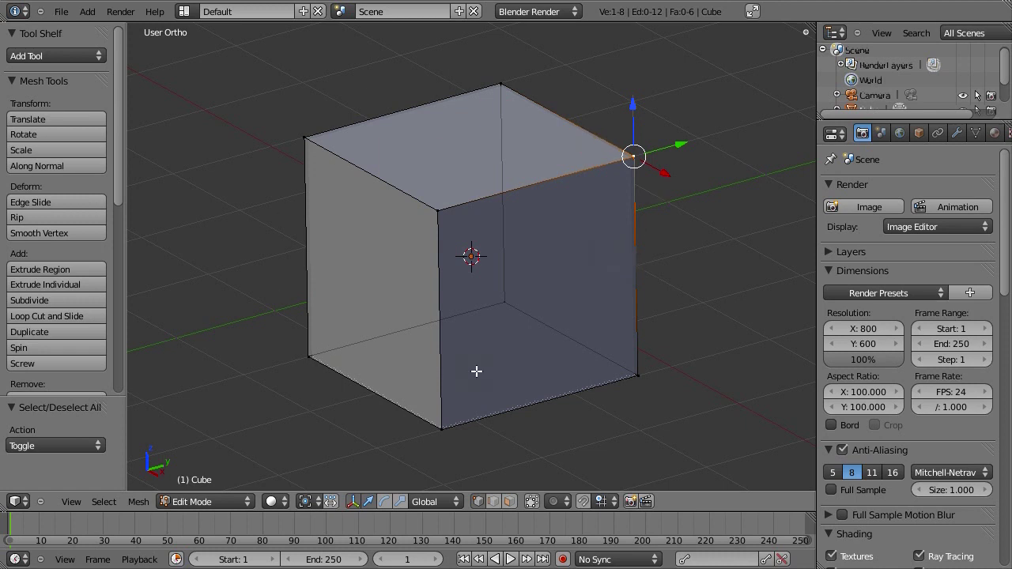
pyautogui.press('a')
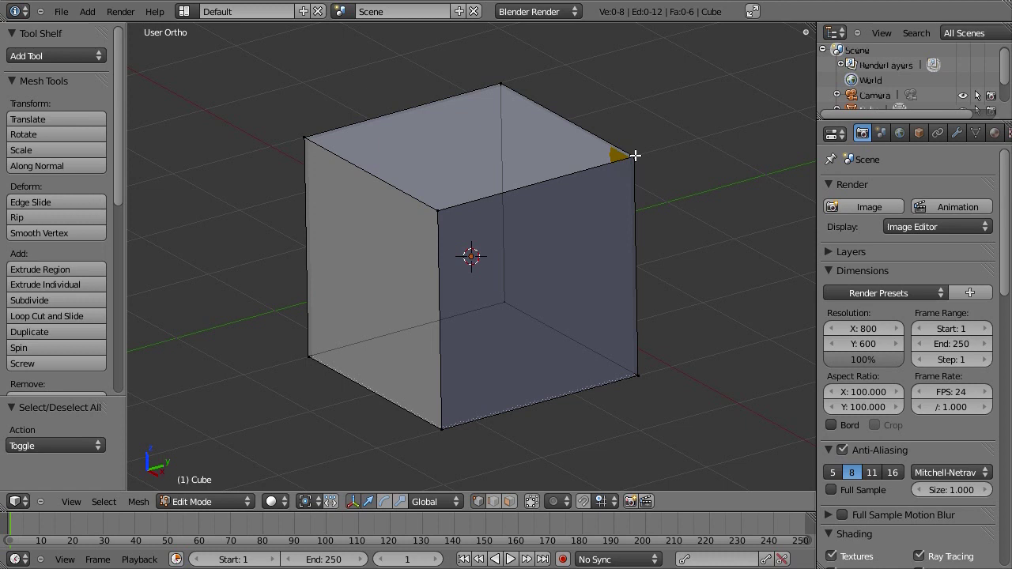
pyautogui.rightClick(634, 156)
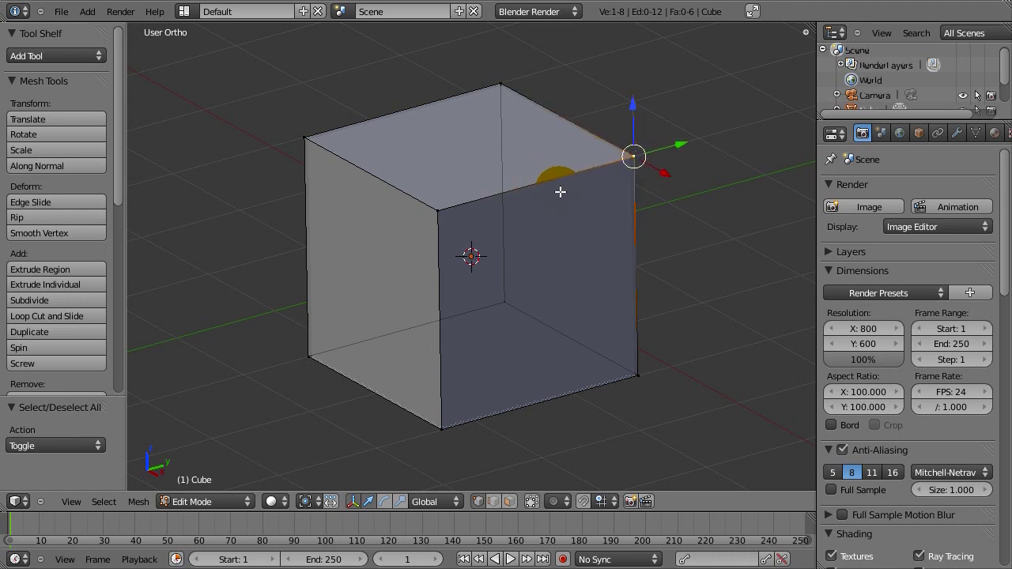
pyautogui.press('a')
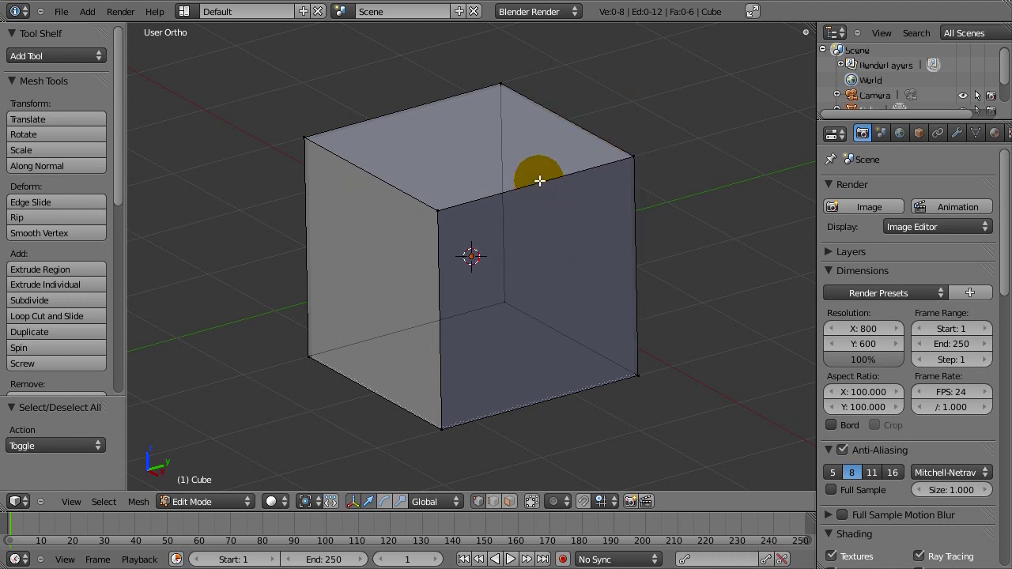
# Pick several top vertices, then select the whole linked cube mesh with L
pyautogui.rightClick(474, 176)
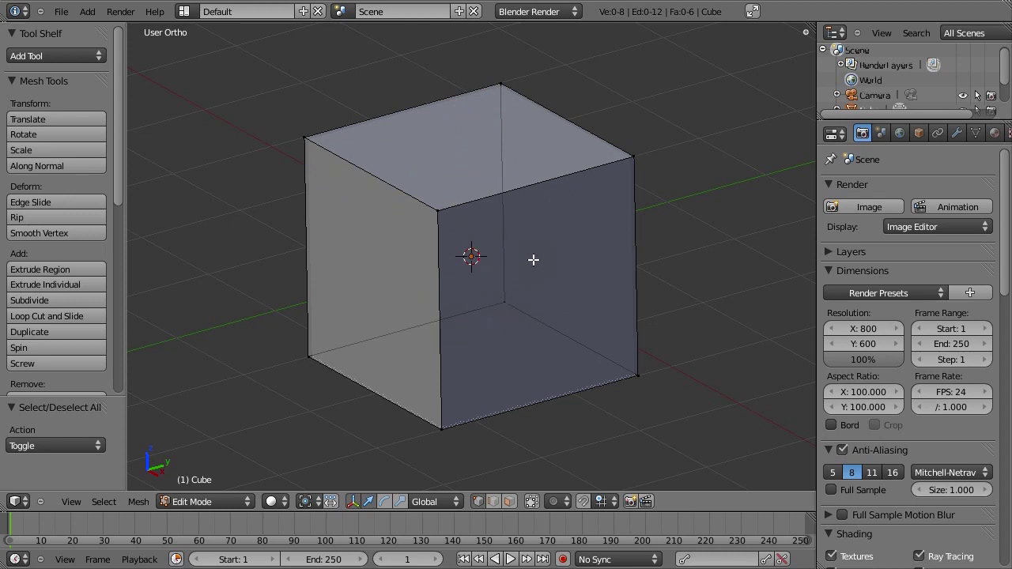
pyautogui.rightClick(449, 212)
pyautogui.rightClick(437, 208)
pyautogui.rightClick(444, 210)
pyautogui.rightClick(586, 136)
pyautogui.rightClick(446, 208)
pyautogui.scroll(-2, 500, 261)
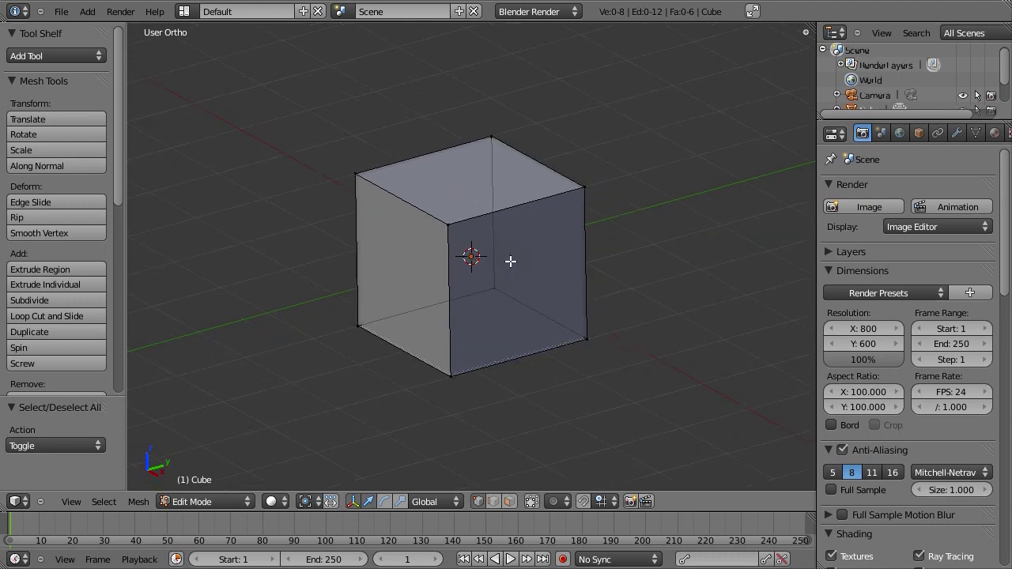
pyautogui.press('l')
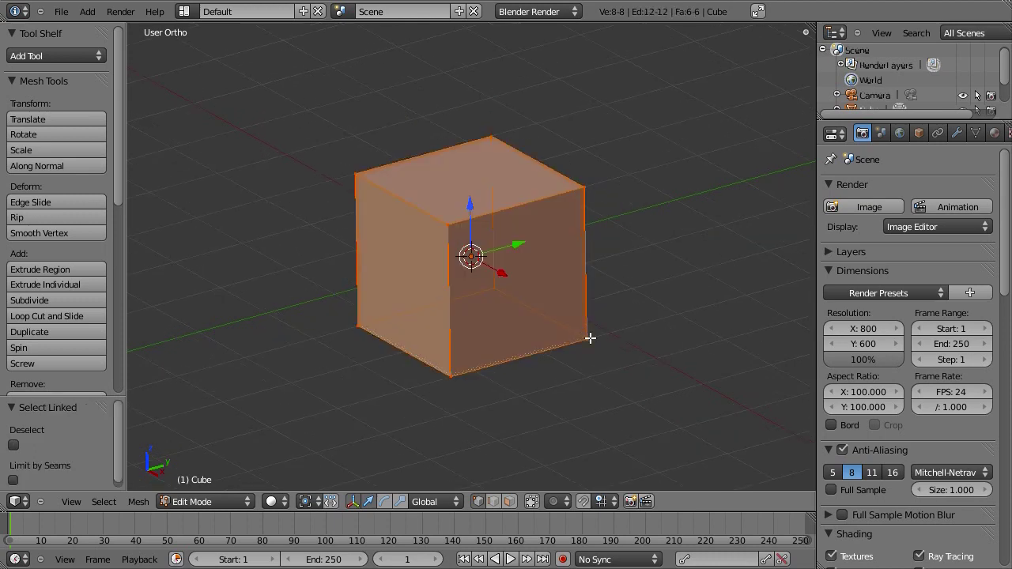
# Mark the cube's top front edge as a seam
pyautogui.press('a')
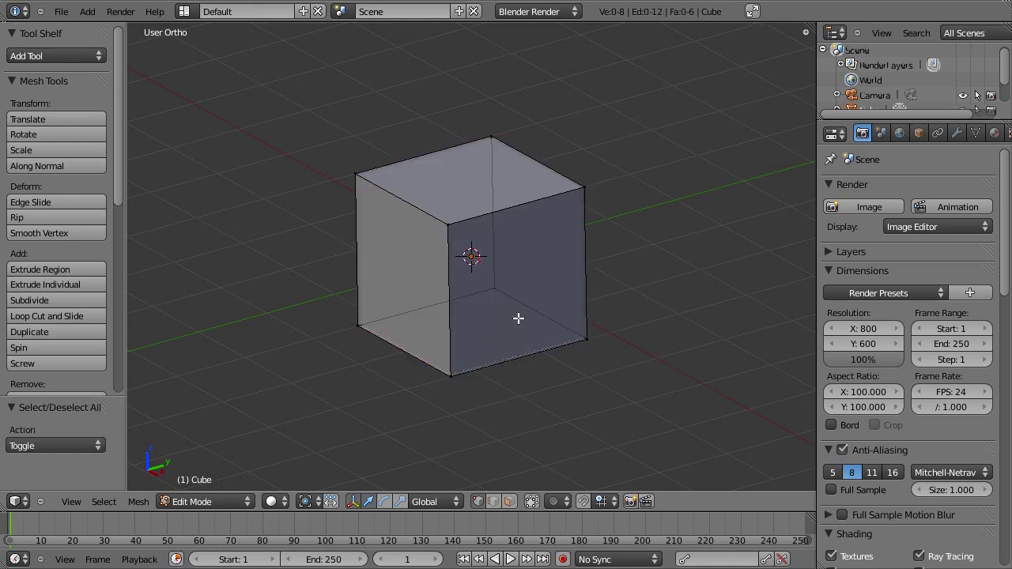
pyautogui.scroll(2, 506, 313)
pyautogui.rightClick(437, 209)
pyautogui.keyDown('shift'); pyautogui.rightClick(637, 153); pyautogui.keyUp('shift')
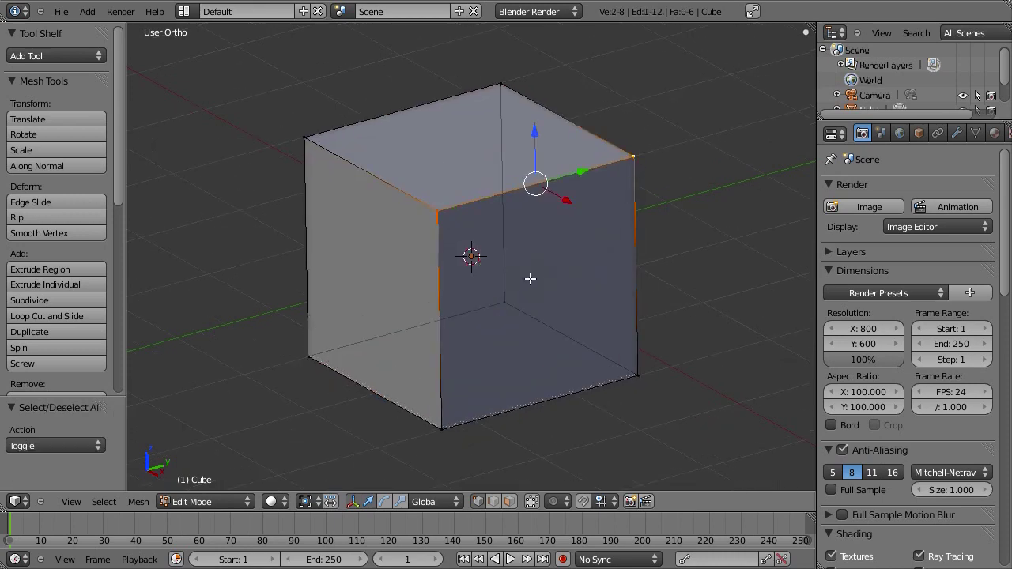
pyautogui.hotkey('ctrl', 'e')
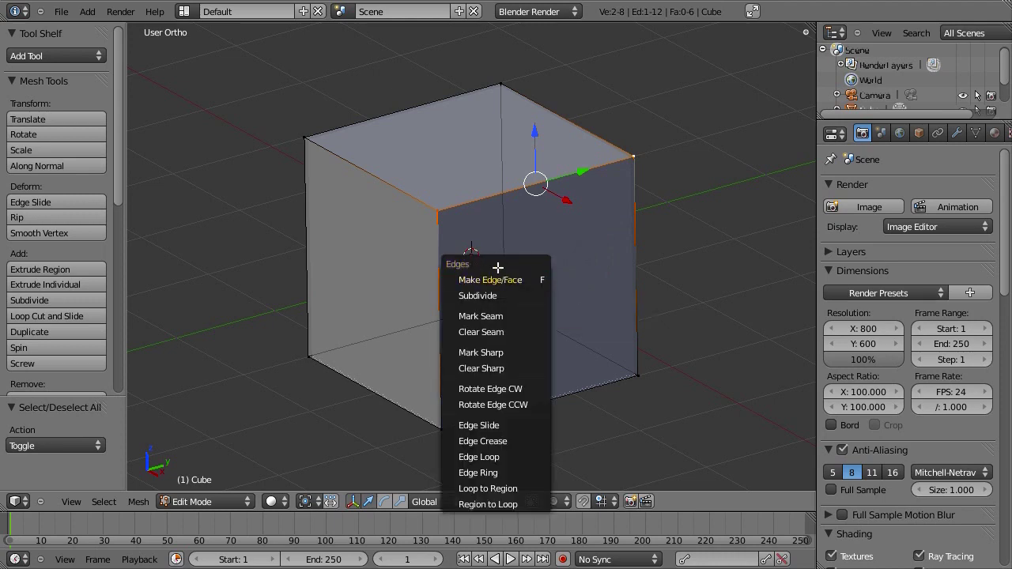
pyautogui.click(475, 316)
# Mark the front vertical edge as a seam
pyautogui.press('a')
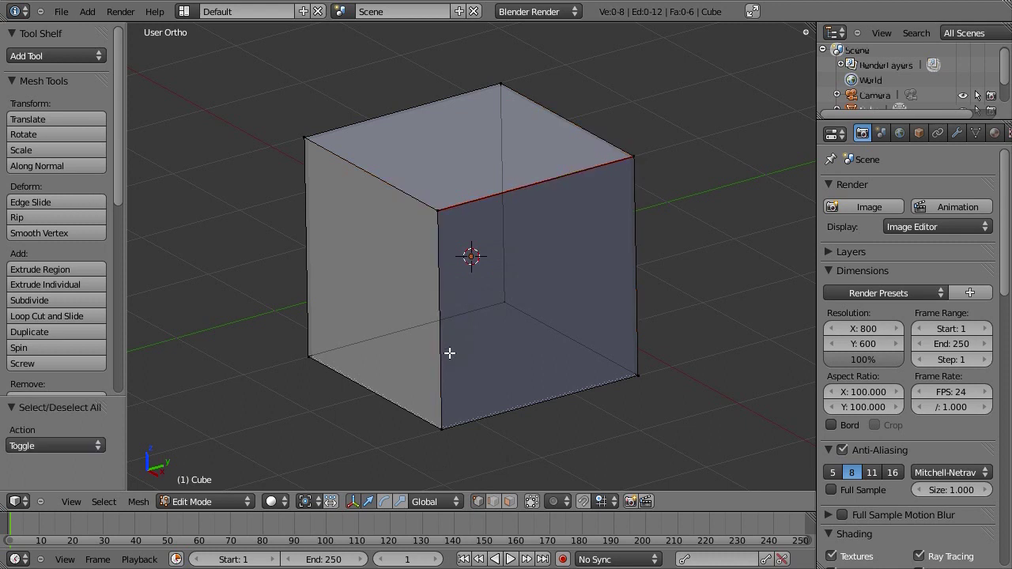
pyautogui.rightClick(441, 425)
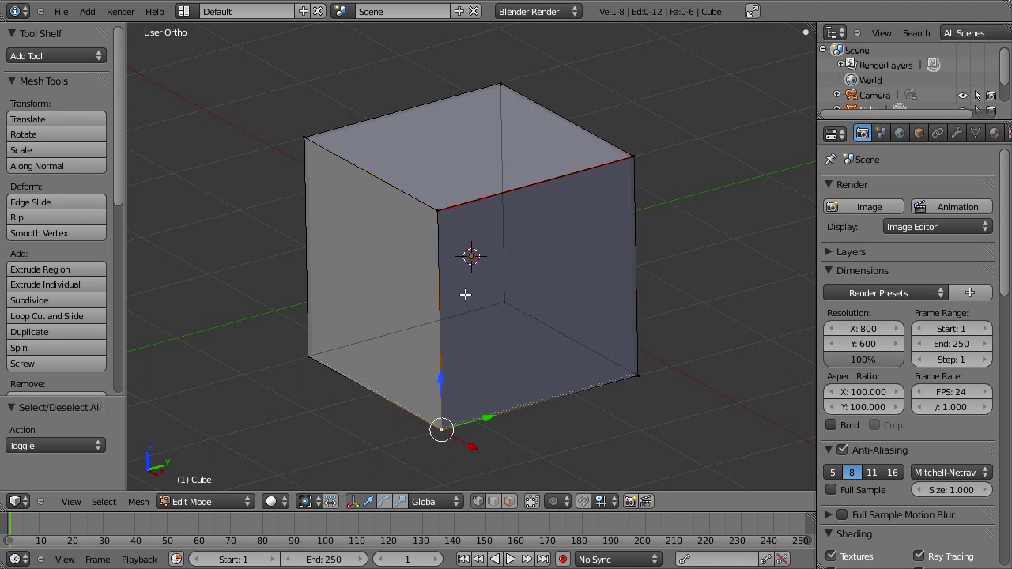
pyautogui.keyDown('shift'); pyautogui.rightClick(438, 210); pyautogui.keyUp('shift')
pyautogui.hotkey('ctrl', 'e')
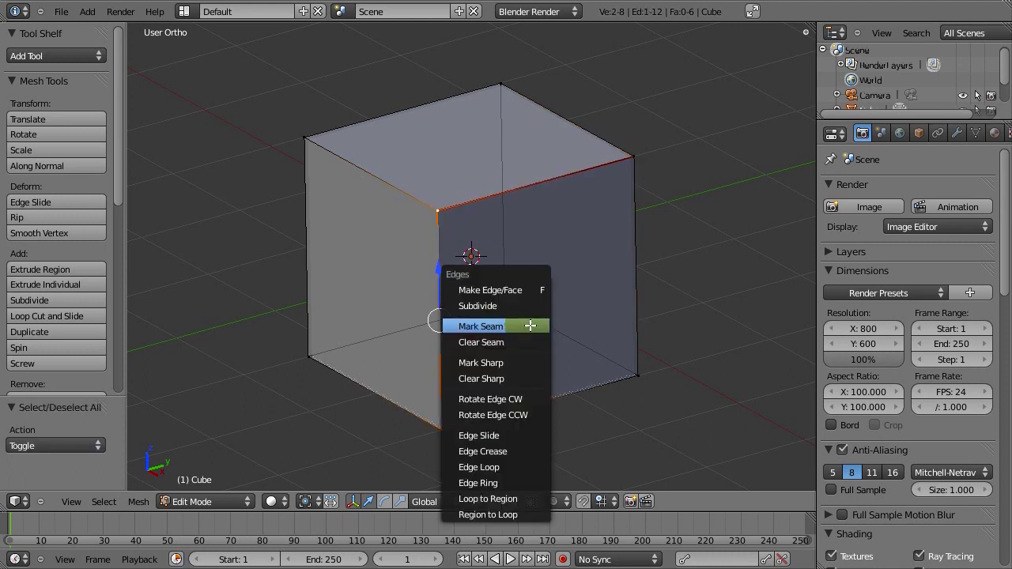
pyautogui.click(475, 264)
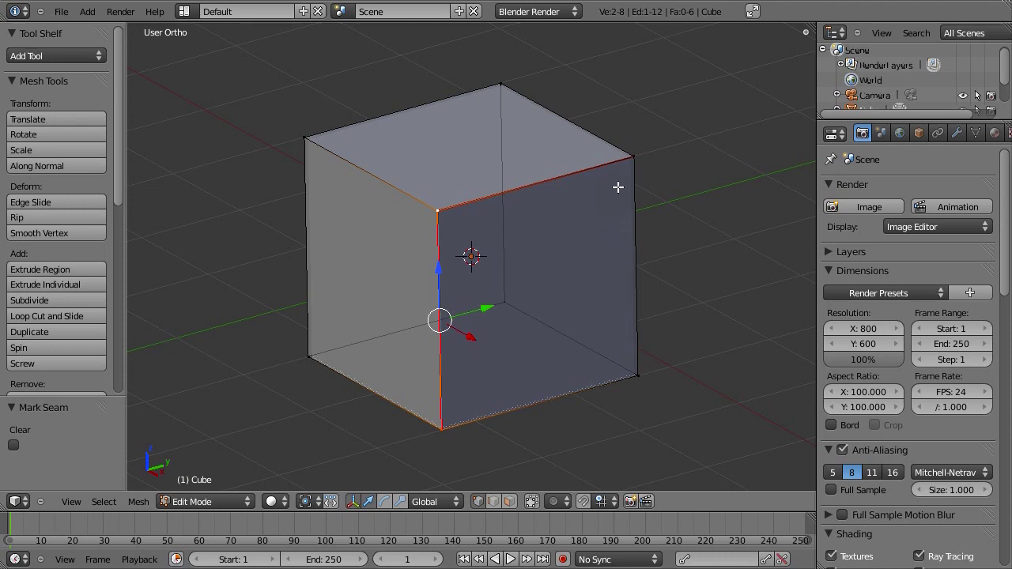
# Mark the top-right back edge as a seam, undoing an accidental extrusion
pyautogui.rightClick(631, 157)
pyautogui.keyDown('shift'); pyautogui.rightClick(499, 84); pyautogui.keyUp('shift')
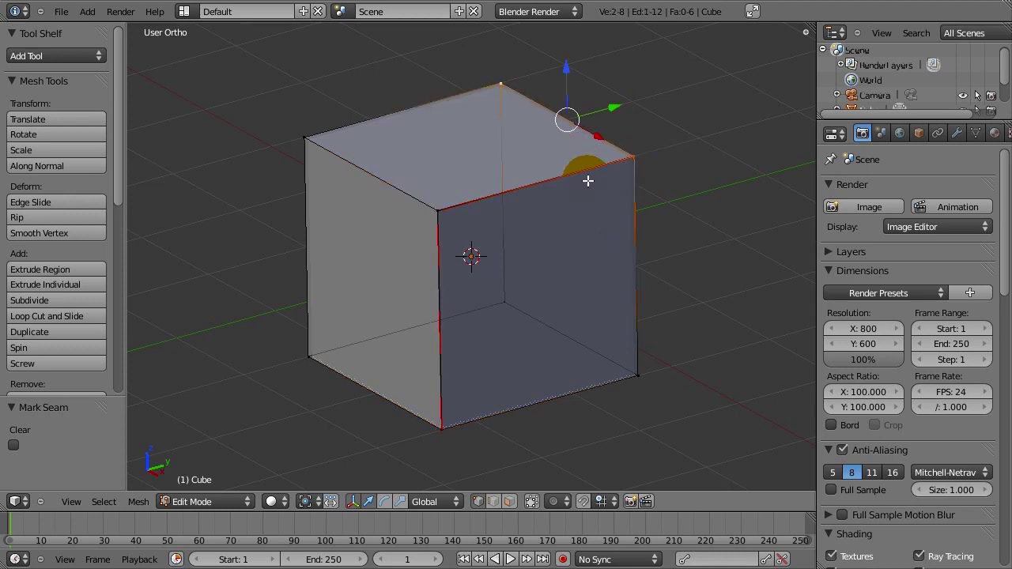
pyautogui.press('e')
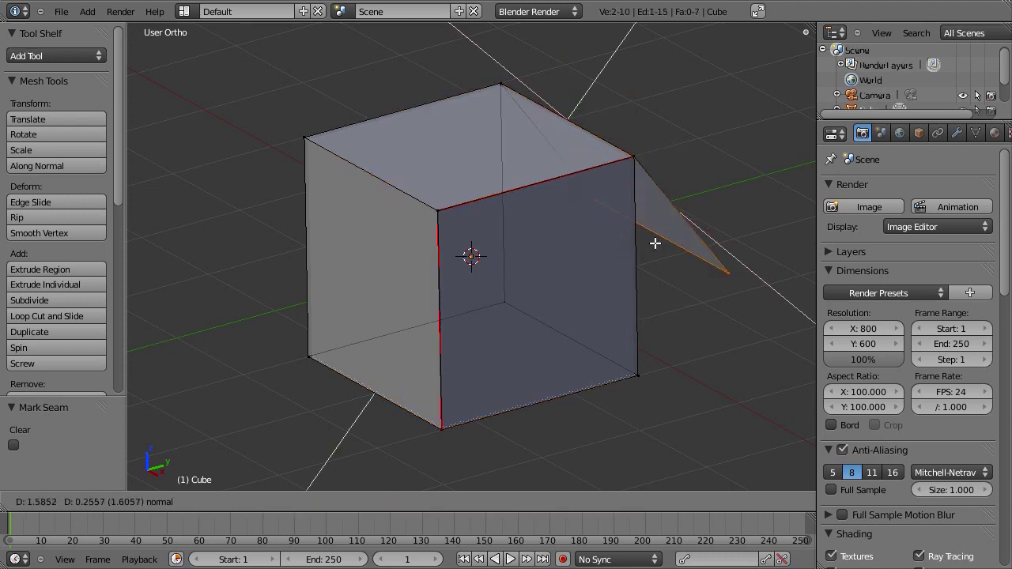
pyautogui.rightClick(672, 246)
pyautogui.hotkey('ctrl', 'z')
pyautogui.hotkey('ctrl', 'e')
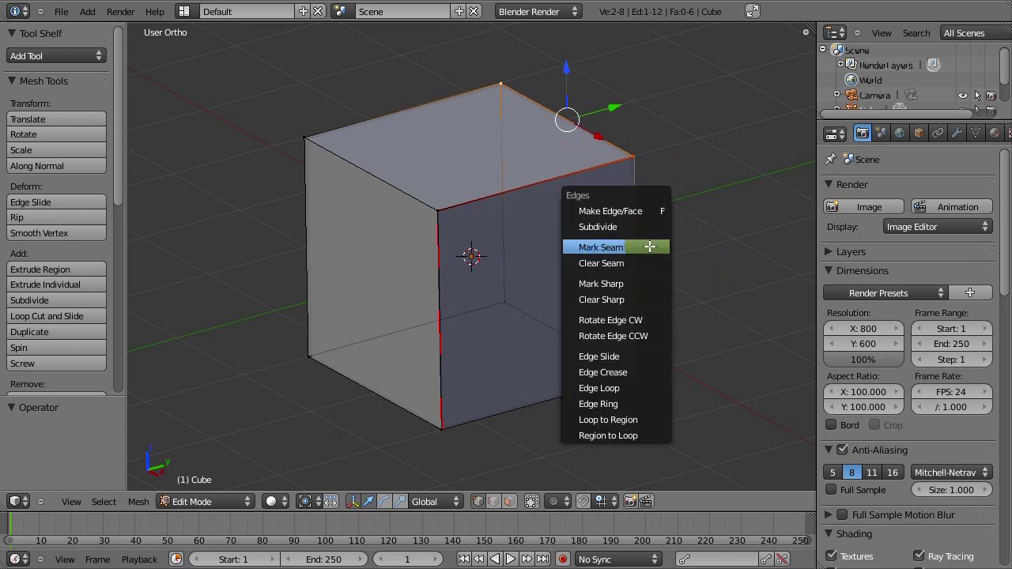
pyautogui.click(649, 246)
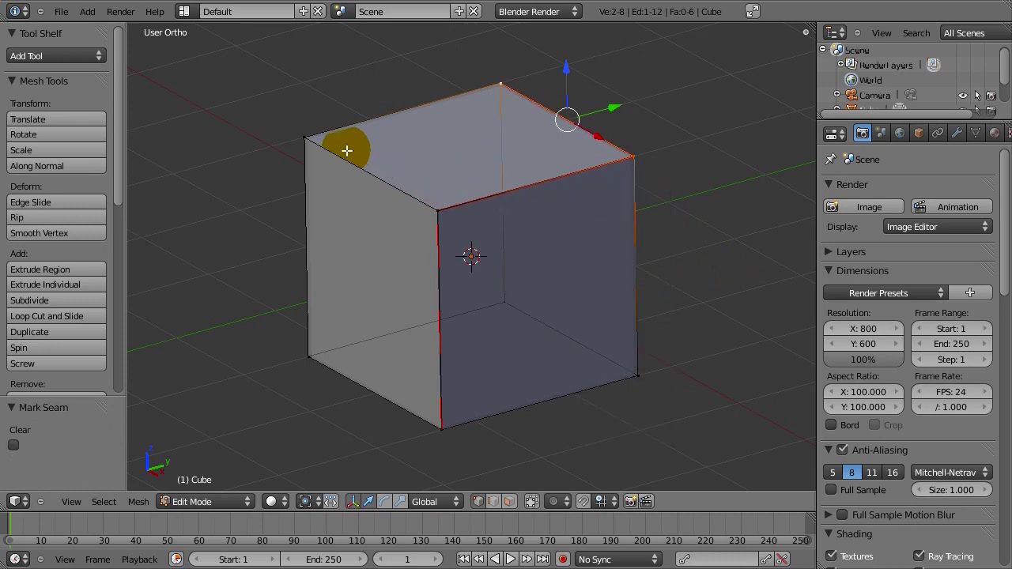
# Mark the top-left back edge as a seam
pyautogui.rightClick(305, 136)
pyautogui.keyDown('shift'); pyautogui.rightClick(498, 94); pyautogui.keyUp('shift')
pyautogui.hotkey('ctrl', 'e')
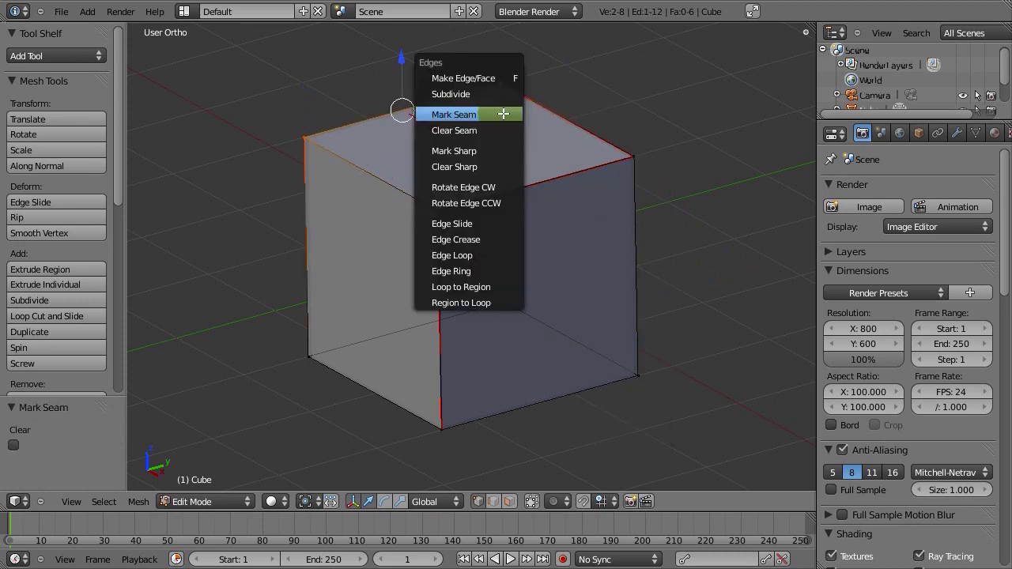
pyautogui.click(501, 112)
# Mark the left vertical edge as a seam
pyautogui.rightClick(356, 128)
pyautogui.rightClick(498, 95)
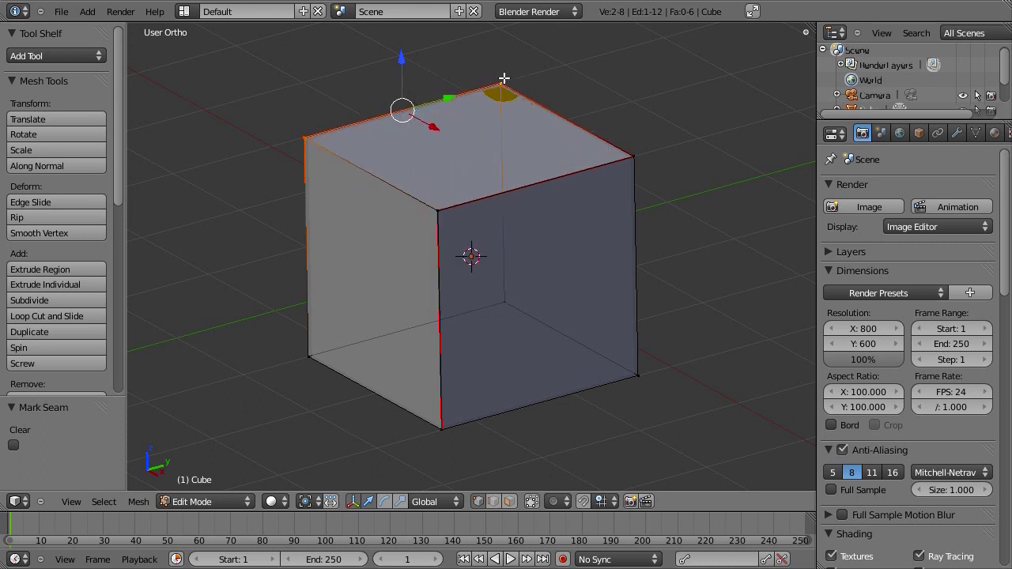
pyautogui.rightClick(335, 136)
pyautogui.rightClick(604, 139)
pyautogui.rightClick(543, 124)
pyautogui.rightClick(357, 164)
pyautogui.rightClick(307, 169)
pyautogui.keyDown('shift'); pyautogui.rightClick(327, 357); pyautogui.keyUp('shift')
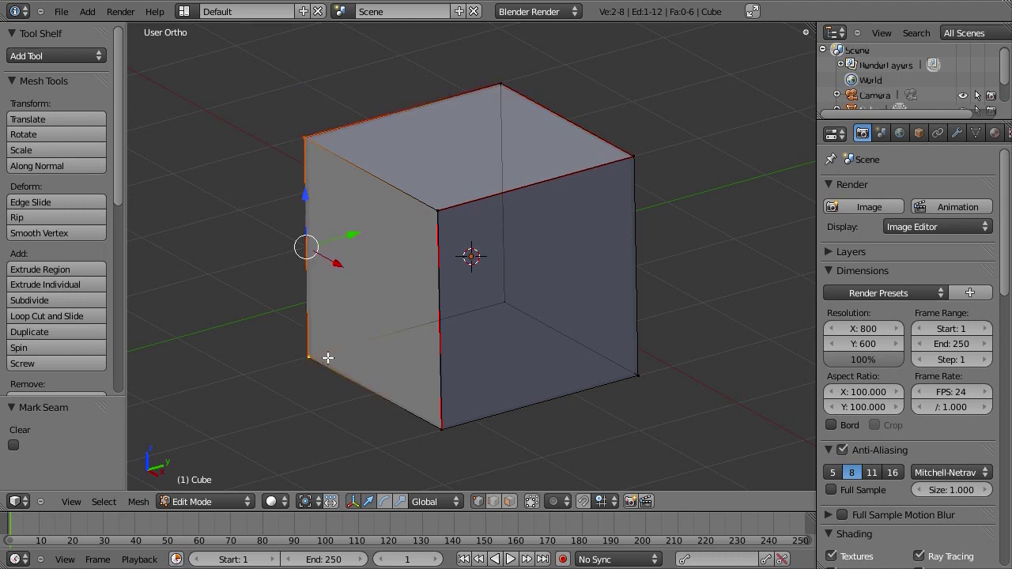
pyautogui.hotkey('ctrl', 'e')
pyautogui.click(327, 357)
# In edge select mode, seam the right and back vertical edges, then deselect and return to vertex mode
pyautogui.rightClick(628, 153)
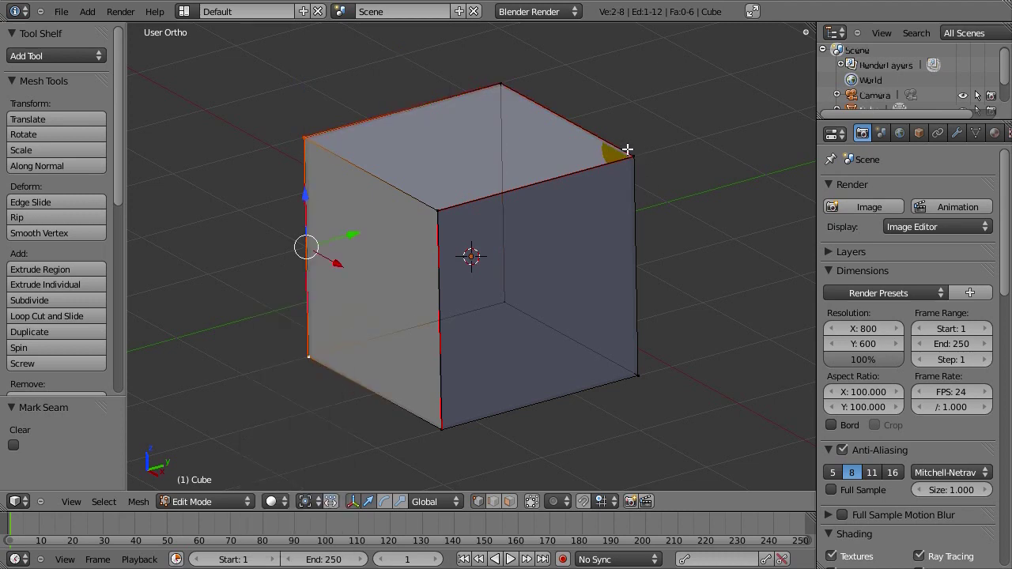
pyautogui.keyDown('shift'); pyautogui.rightClick(629, 378); pyautogui.keyUp('shift')
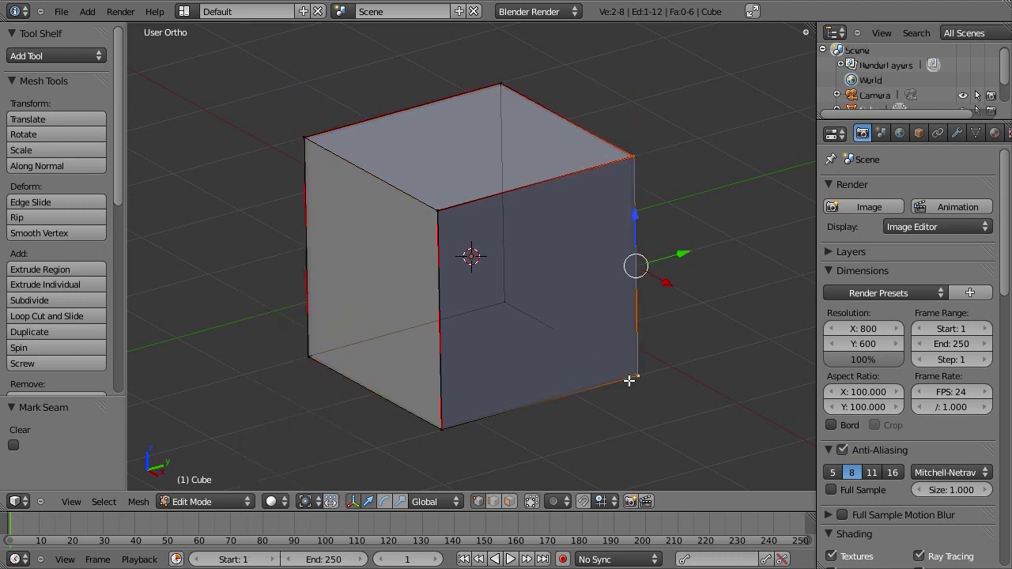
pyautogui.click(488, 502)
pyautogui.rightClick(637, 239)
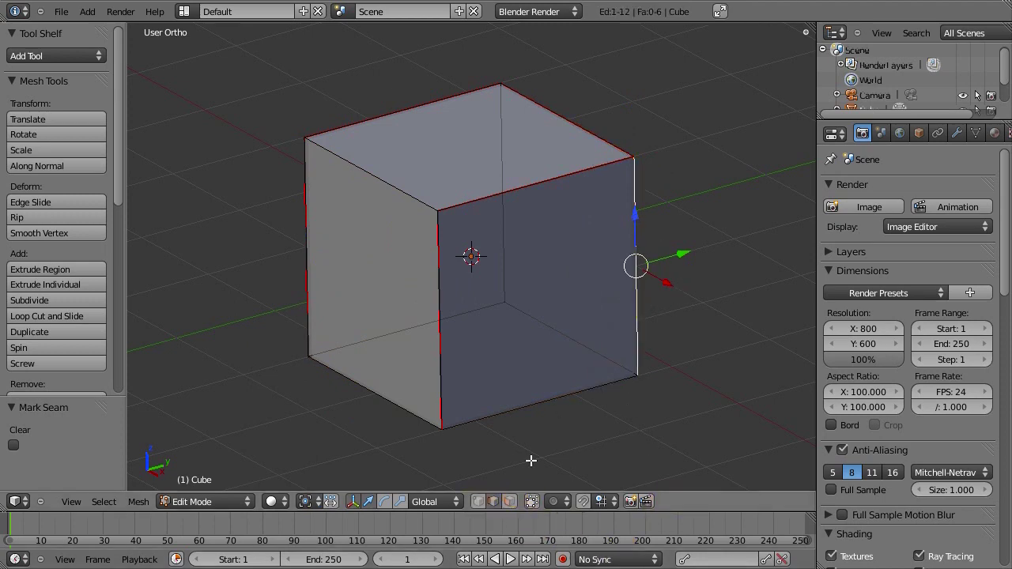
pyautogui.hotkey('ctrl', 'Tab')
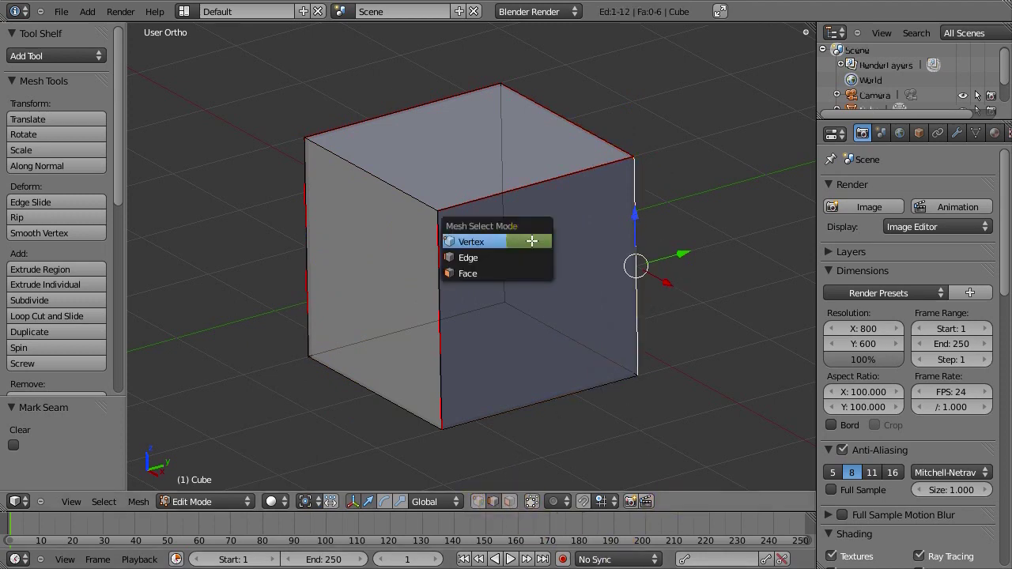
pyautogui.click(509, 262)
pyautogui.keyDown('shift'); pyautogui.rightClick(511, 181); pyautogui.keyUp('shift')
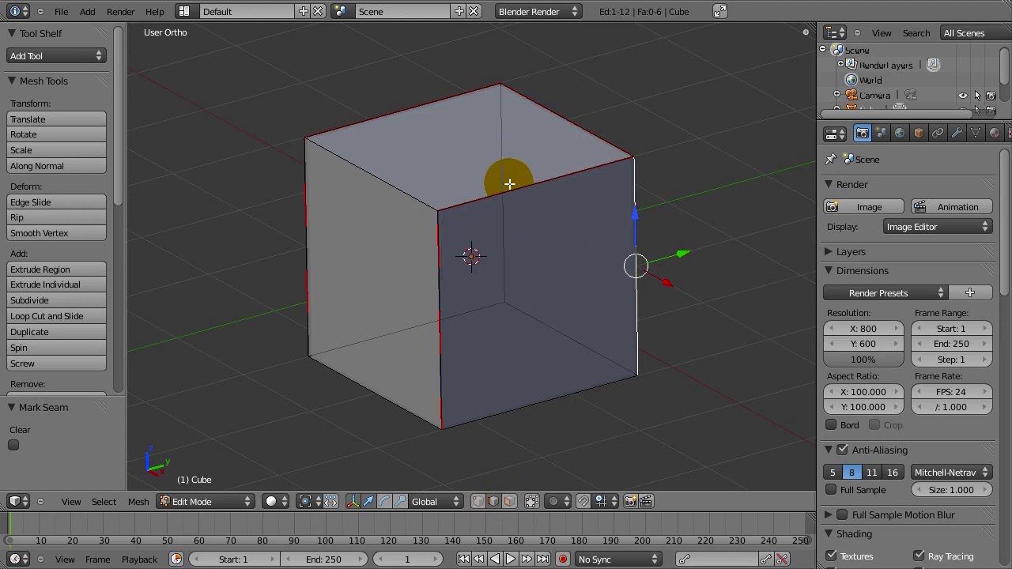
pyautogui.hotkey('ctrl', 'e')
pyautogui.click(590, 323)
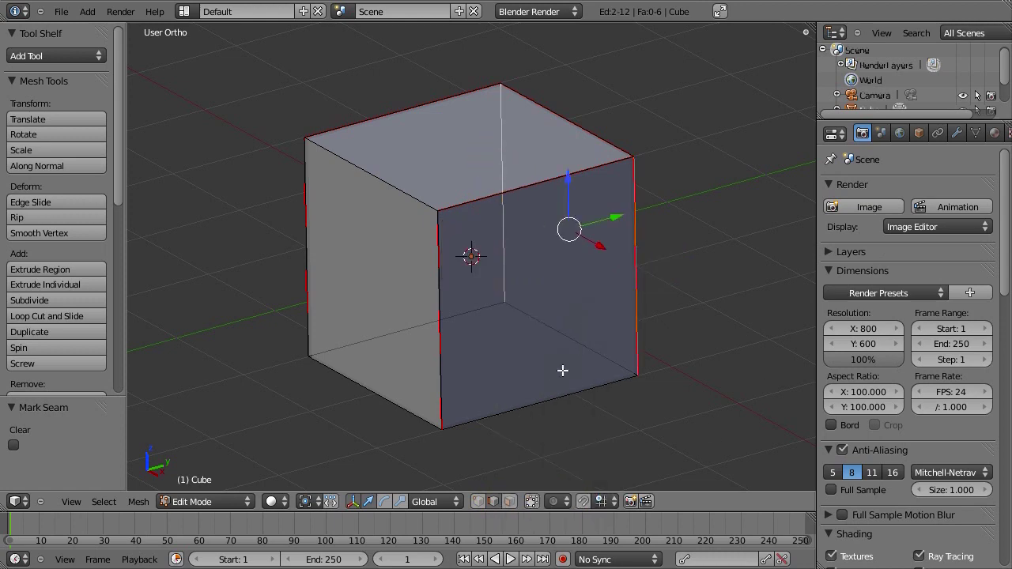
pyautogui.press('a')
pyautogui.click(475, 502)
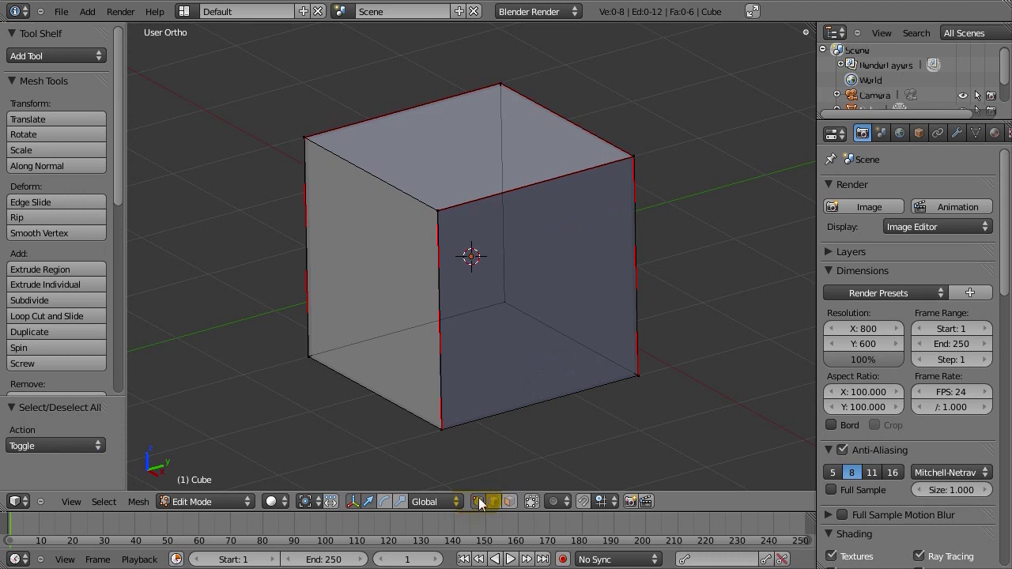
pyautogui.moveTo(632, 327); pyautogui.dragTo(493, 356, button='middle')
pyautogui.middleClick(464, 174)
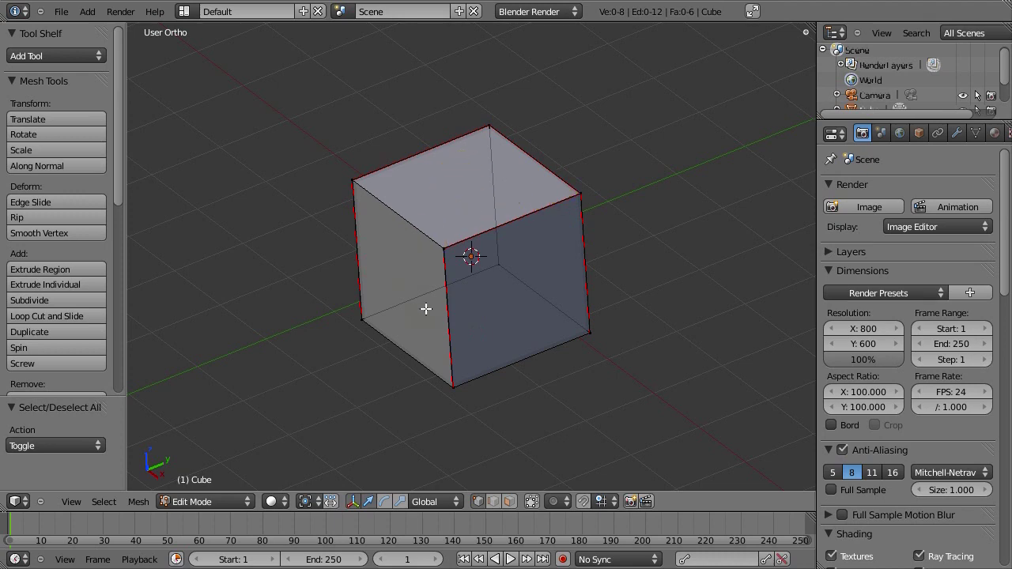
pyautogui.middleClick(481, 199)
pyautogui.moveTo(411, 202)
pyautogui.mouseDown(button='middle')
pyautogui.moveTo(491, 182)
pyautogui.moveTo(497, 198)
pyautogui.moveTo(423, 210)
pyautogui.mouseUp(button='middle')
pyautogui.scroll(-4, 353, 337)
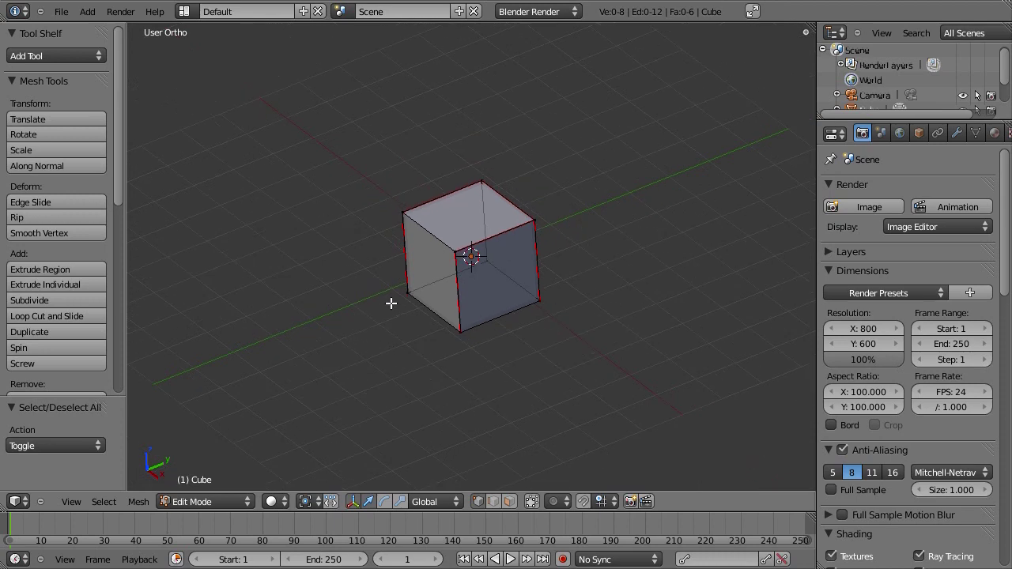
pyautogui.moveTo(405, 296)
pyautogui.mouseDown()
pyautogui.moveTo(295, 348)
pyautogui.moveTo(326, 387)
pyautogui.moveTo(445, 332)
pyautogui.moveTo(538, 390)
pyautogui.moveTo(591, 351)
pyautogui.moveTo(536, 311)
pyautogui.mouseUp()
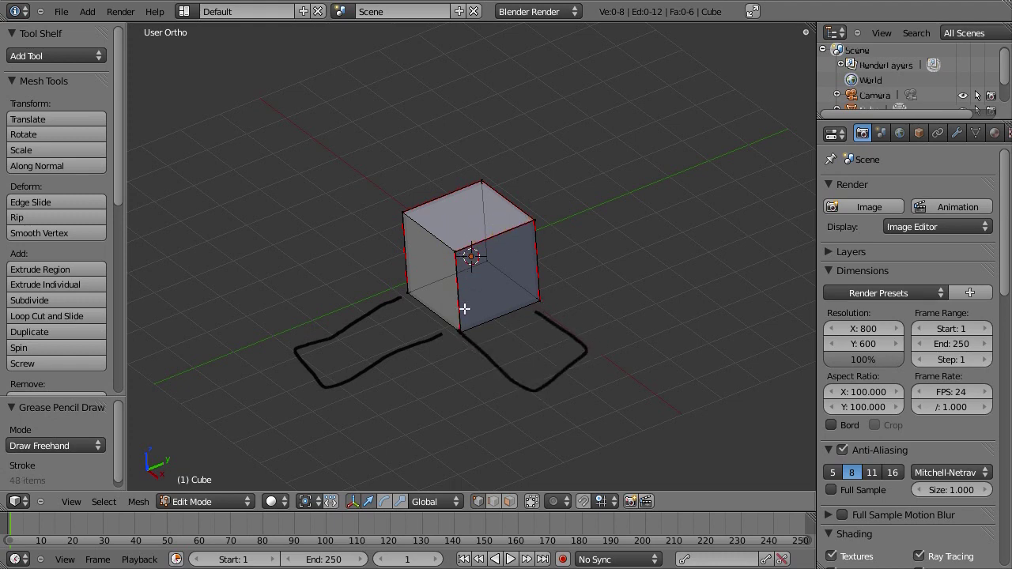
pyautogui.moveTo(417, 292)
pyautogui.mouseDown()
pyautogui.moveTo(372, 244)
pyautogui.moveTo(463, 230)
pyautogui.moveTo(471, 253)
pyautogui.moveTo(548, 234)
pyautogui.moveTo(577, 257)
pyautogui.moveTo(533, 297)
pyautogui.mouseUp()
pyautogui.moveTo(533, 297)
pyautogui.mouseDown(button='middle')
pyautogui.moveTo(445, 381)
pyautogui.moveTo(511, 448)
pyautogui.moveTo(424, 355)
pyautogui.moveTo(443, 355)
pyautogui.moveTo(473, 269)
pyautogui.moveTo(492, 332)
pyautogui.moveTo(454, 321)
pyautogui.mouseUp(button='middle')
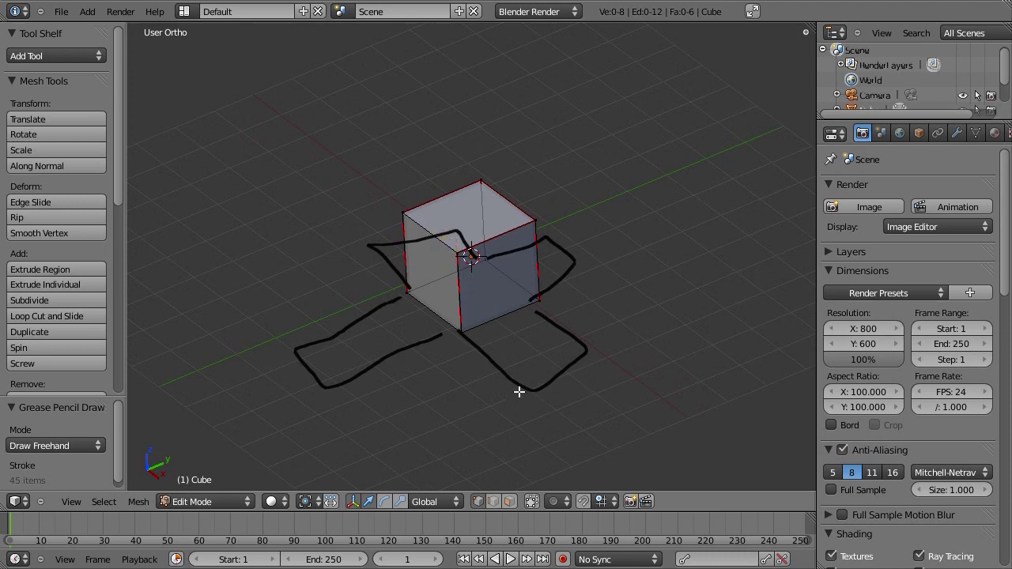
pyautogui.moveTo(493, 329)
pyautogui.mouseDown(button='right')
pyautogui.moveTo(554, 320)
pyautogui.moveTo(526, 291)
pyautogui.moveTo(532, 245)
pyautogui.moveTo(379, 254)
pyautogui.moveTo(427, 240)
pyautogui.moveTo(388, 252)
pyautogui.moveTo(403, 282)
pyautogui.moveTo(309, 353)
pyautogui.moveTo(264, 370)
pyautogui.moveTo(292, 389)
pyautogui.moveTo(479, 322)
pyautogui.moveTo(453, 378)
pyautogui.moveTo(476, 363)
pyautogui.moveTo(605, 341)
pyautogui.moveTo(488, 344)
pyautogui.mouseUp(button='right')
pyautogui.scroll(5, 488, 344)
# Select all of the cube and UV-unwrap it with Unwrap
pyautogui.press('a')
pyautogui.scroll(-2, 519, 343)
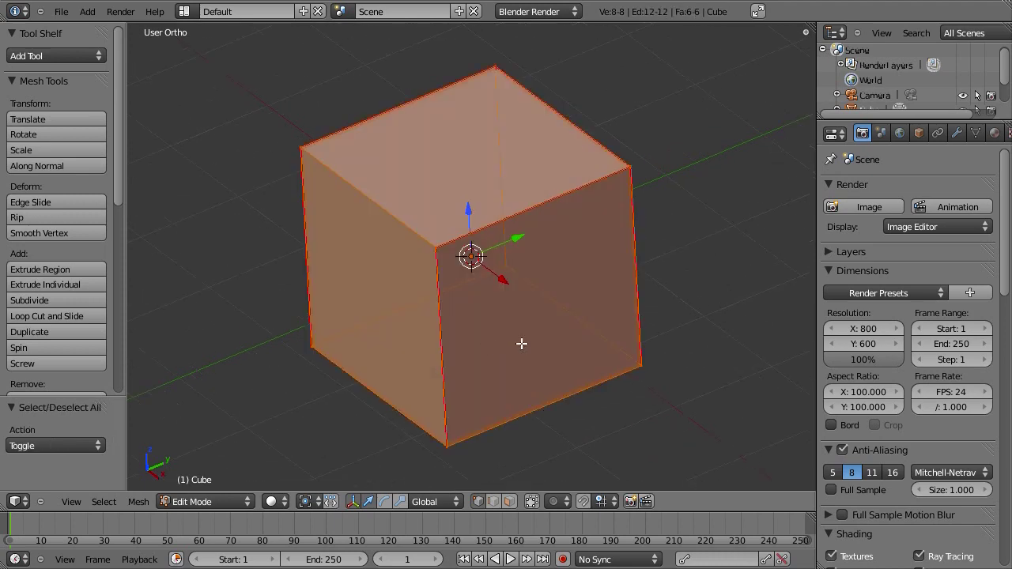
pyautogui.moveTo(443, 345); pyautogui.dragTo(454, 323, button='middle')
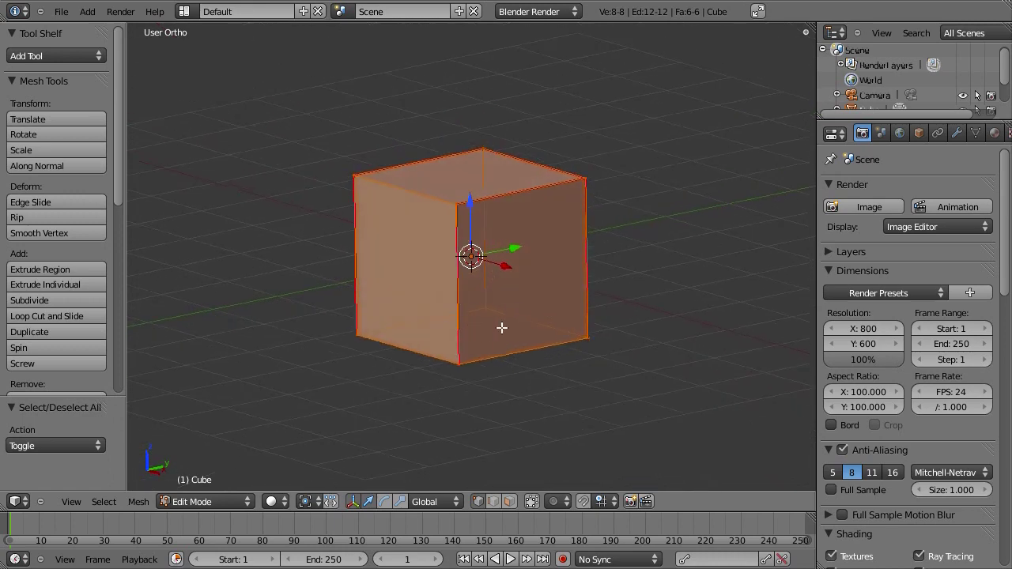
pyautogui.press('u')
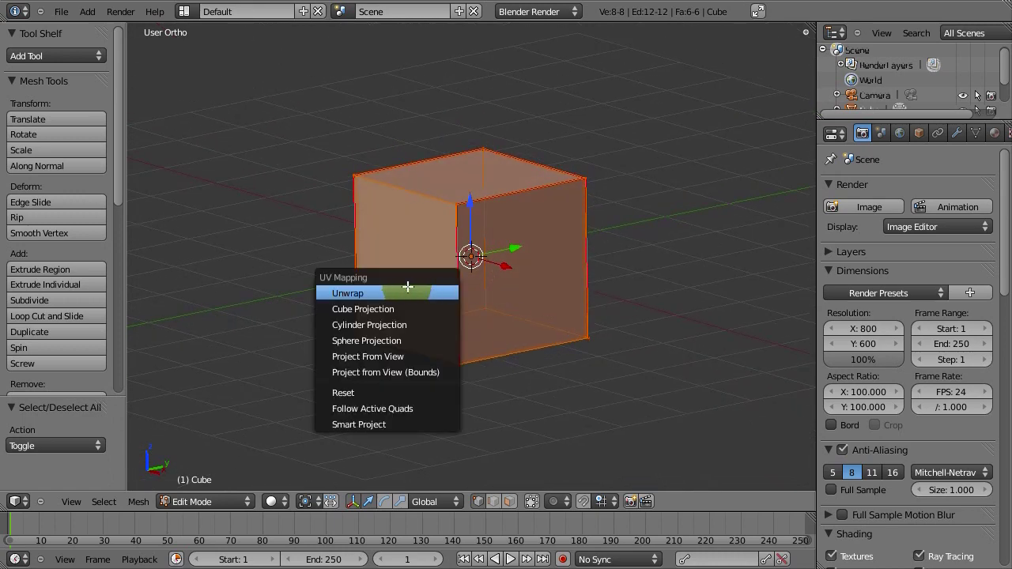
pyautogui.click(356, 293)
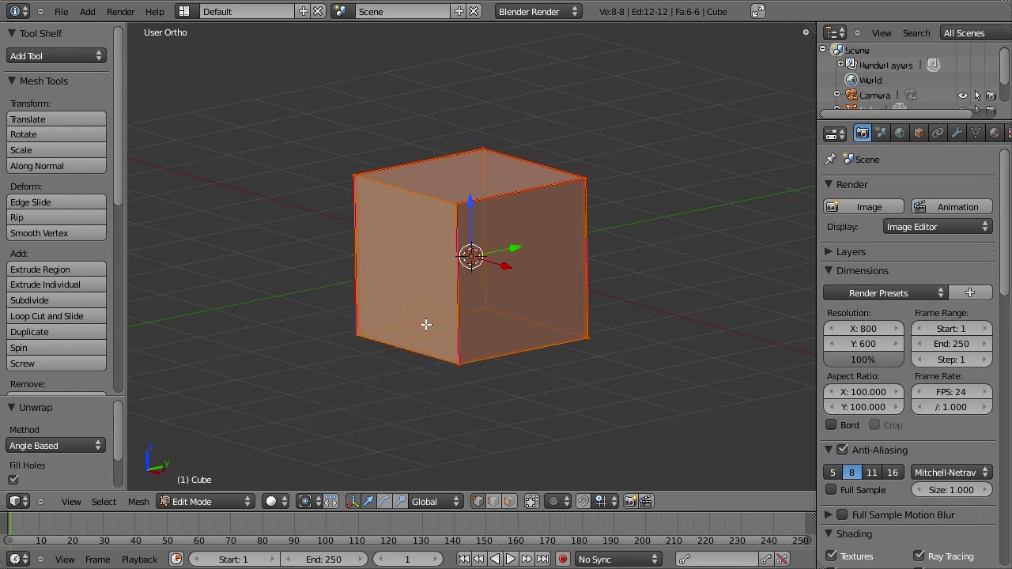
# Deselect the mesh and split the viewport into two side-by-side views
pyautogui.press('a')
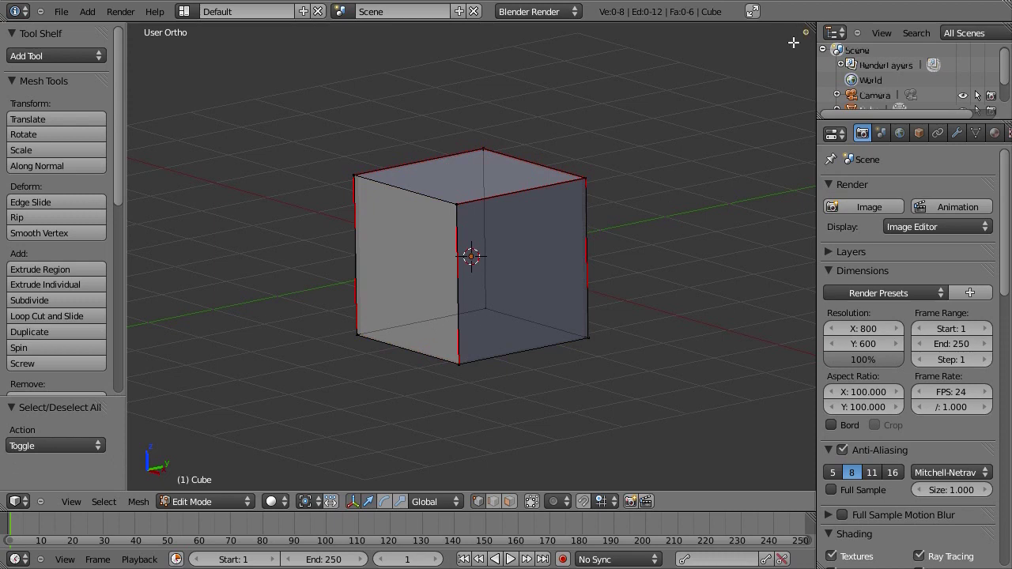
pyautogui.moveTo(810, 29); pyautogui.dragTo(459, 283)
pyautogui.click(471, 501)
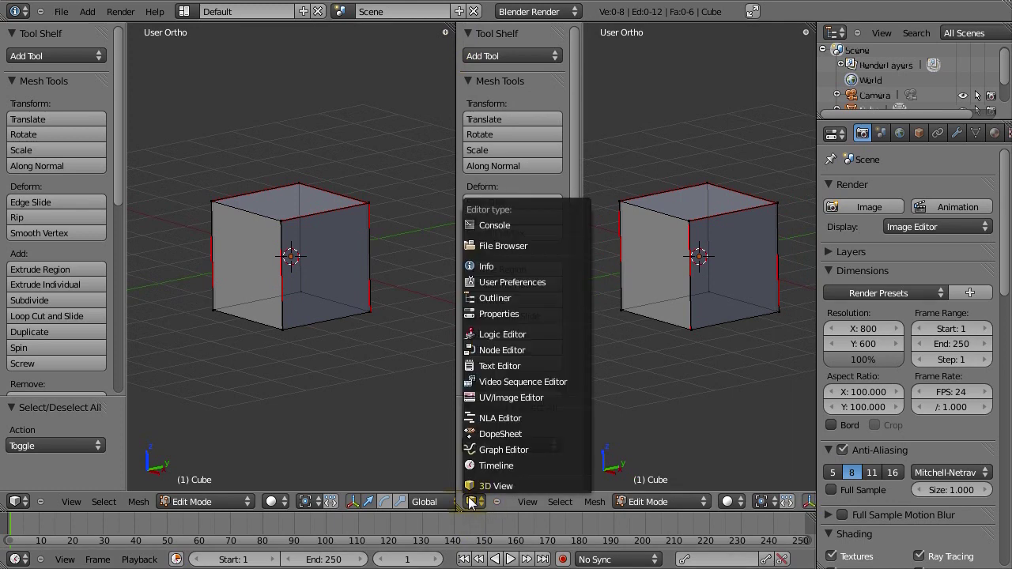
# Make the right view a UV/Image Editor and select all to show the UV layout
pyautogui.click(490, 398)
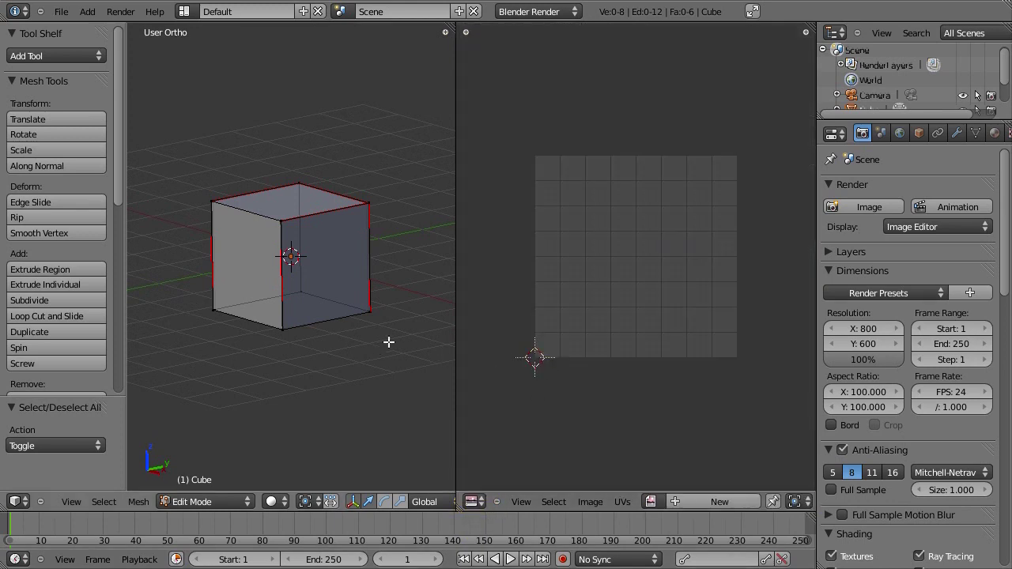
pyautogui.scroll(2, 322, 345)
pyautogui.press('a')
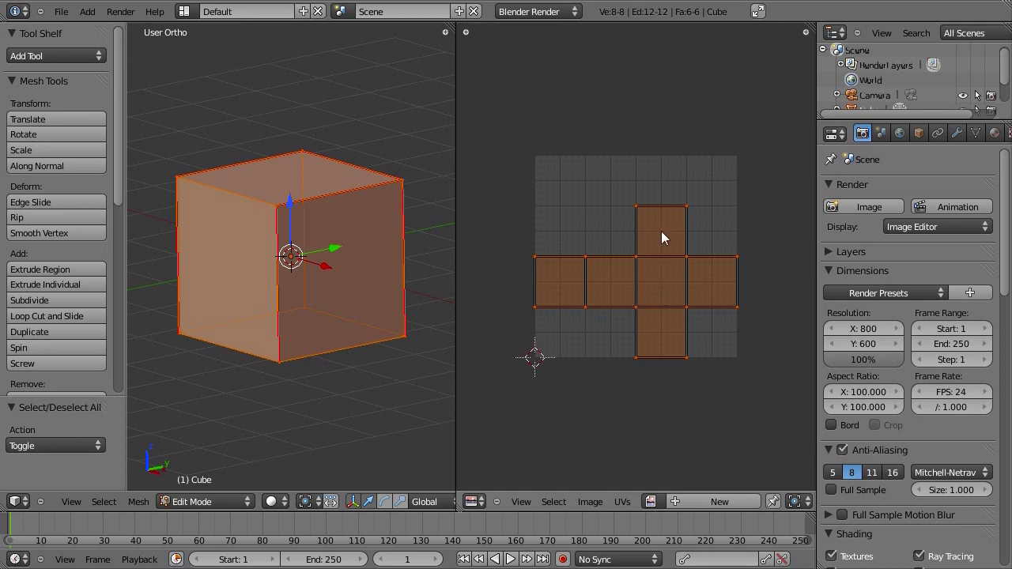
pyautogui.scroll(2, 719, 318)
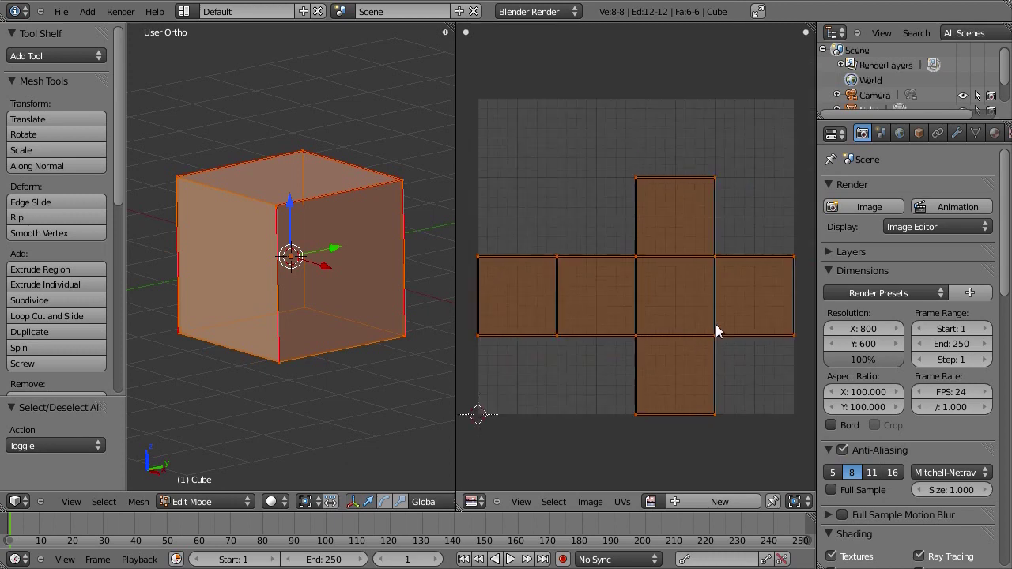
pyautogui.press('r')
pyautogui.rightClick(707, 304)
pyautogui.press('r')
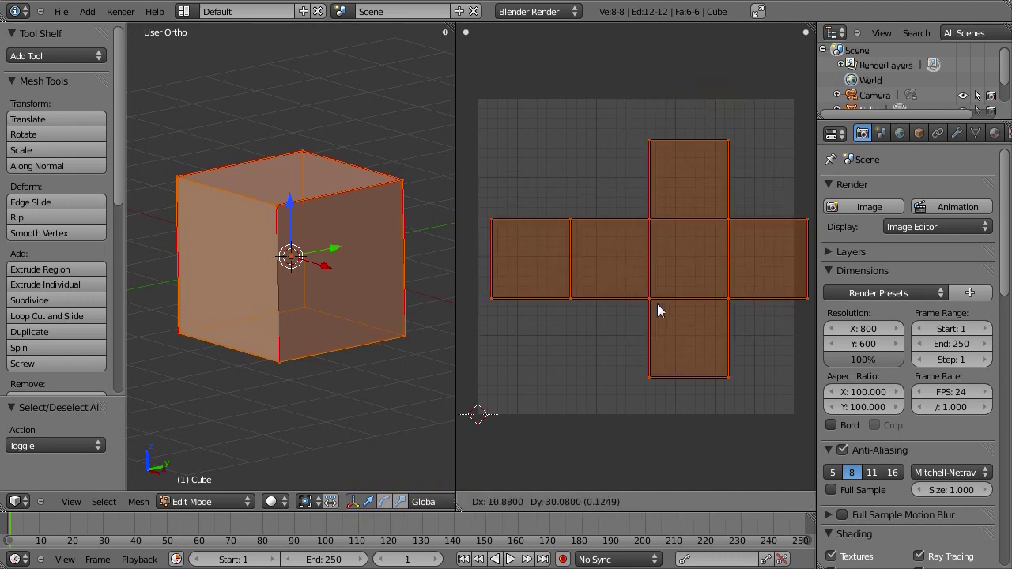
pyautogui.press('Escape')
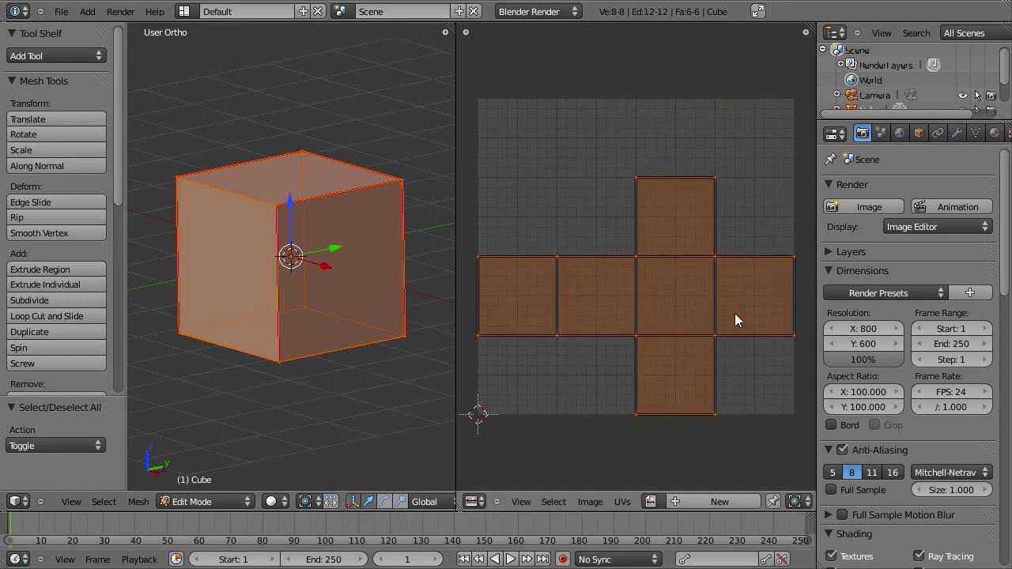
# Scale the UV cross to fill the image, rotate it -90°, reposition it, and deselect
pyautogui.press('s')
pyautogui.click(669, 313)
pyautogui.press('r')
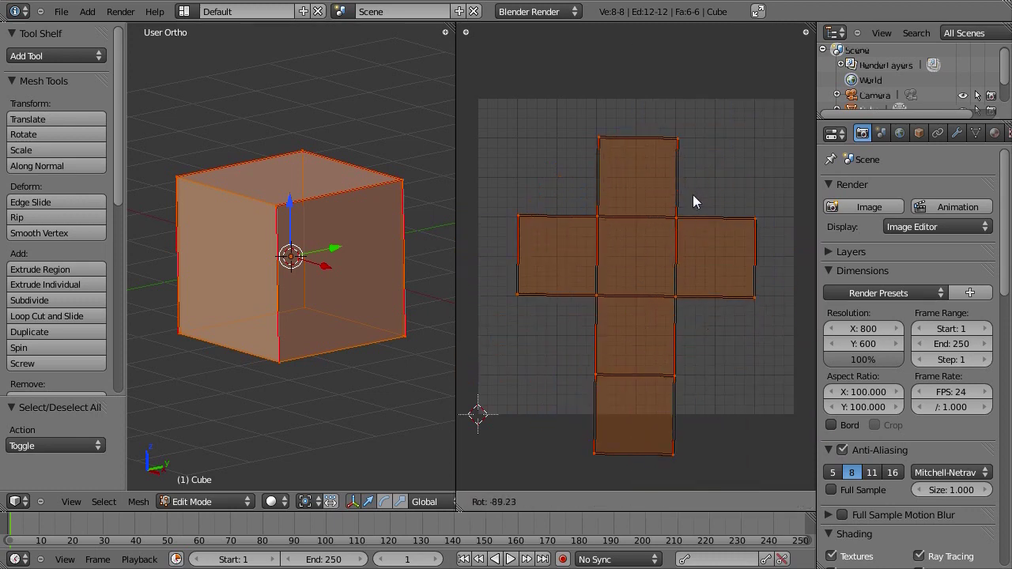
pyautogui.click(691, 195)
pyautogui.press('g')
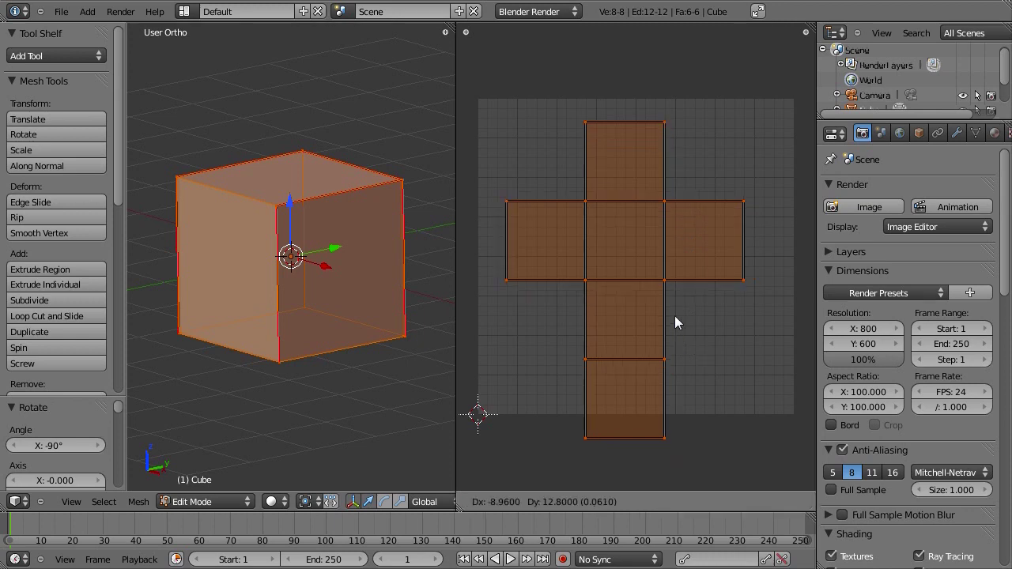
pyautogui.click(656, 303)
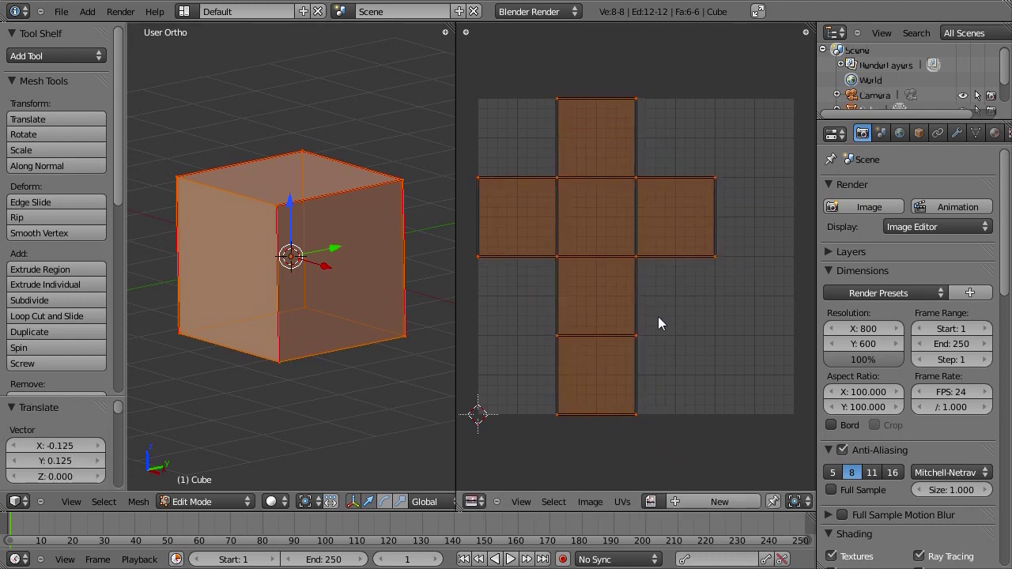
pyautogui.press('a')
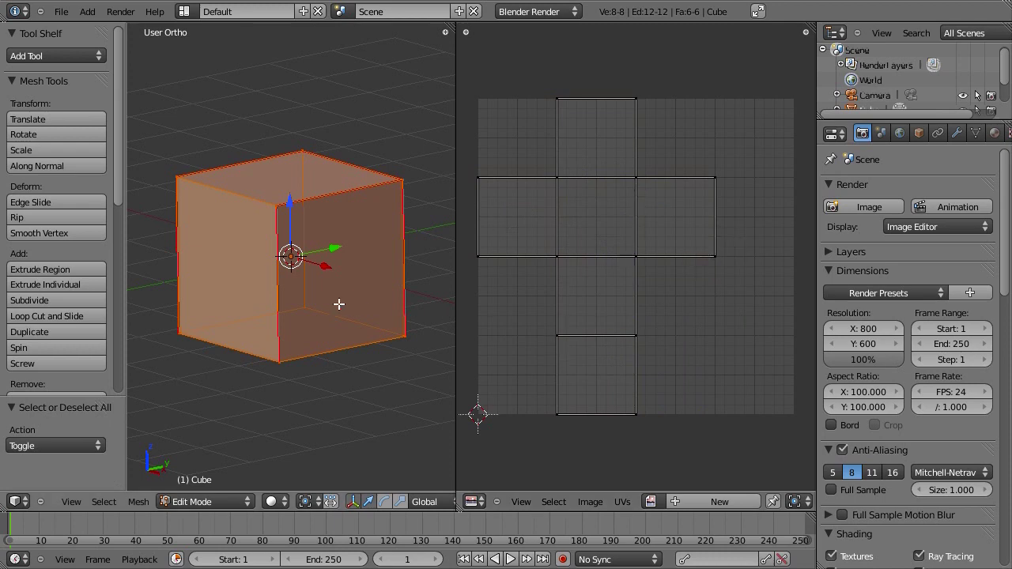
pyautogui.press('a')
pyautogui.press('a')
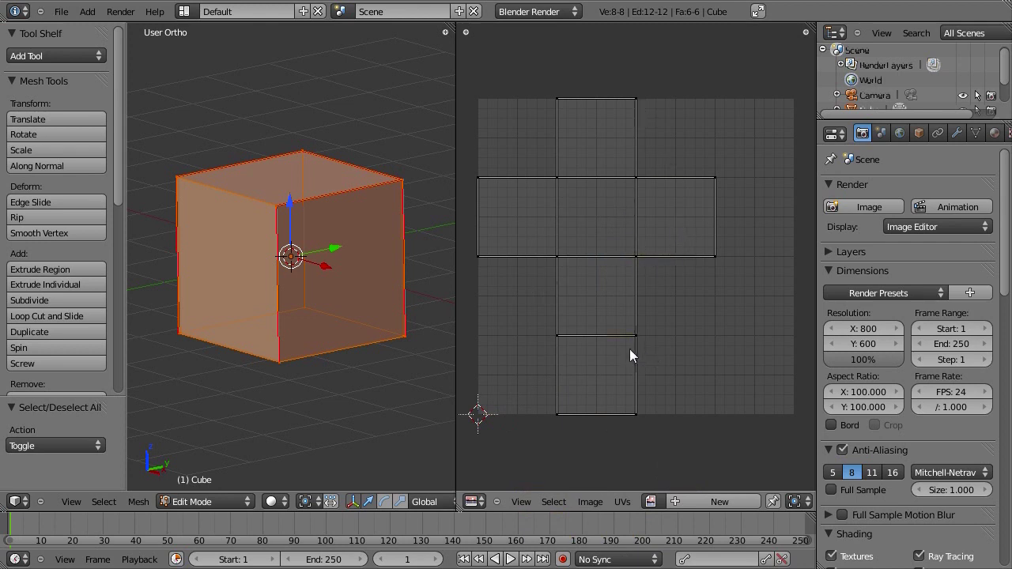
# Open Mushroom_UV.png from the Textures folder as the UV editor's image
pyautogui.click(585, 503)
pyautogui.click(608, 471)
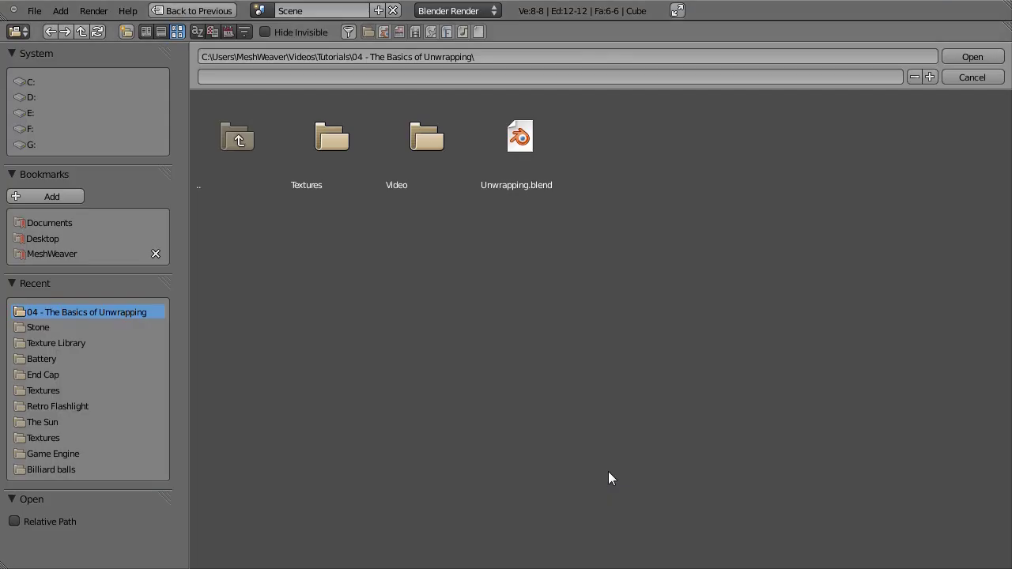
pyautogui.click(332, 136)
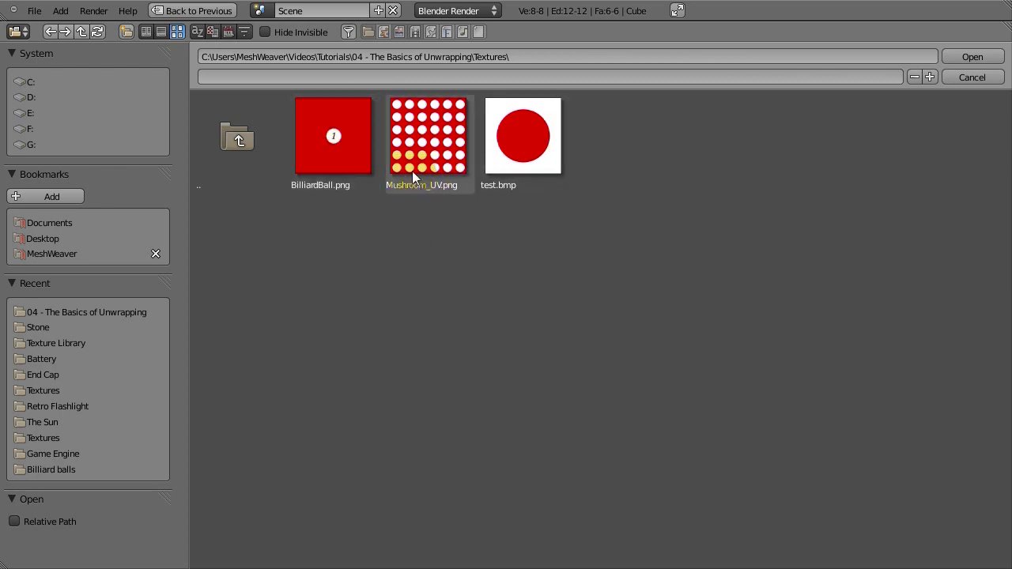
pyautogui.click(425, 132)
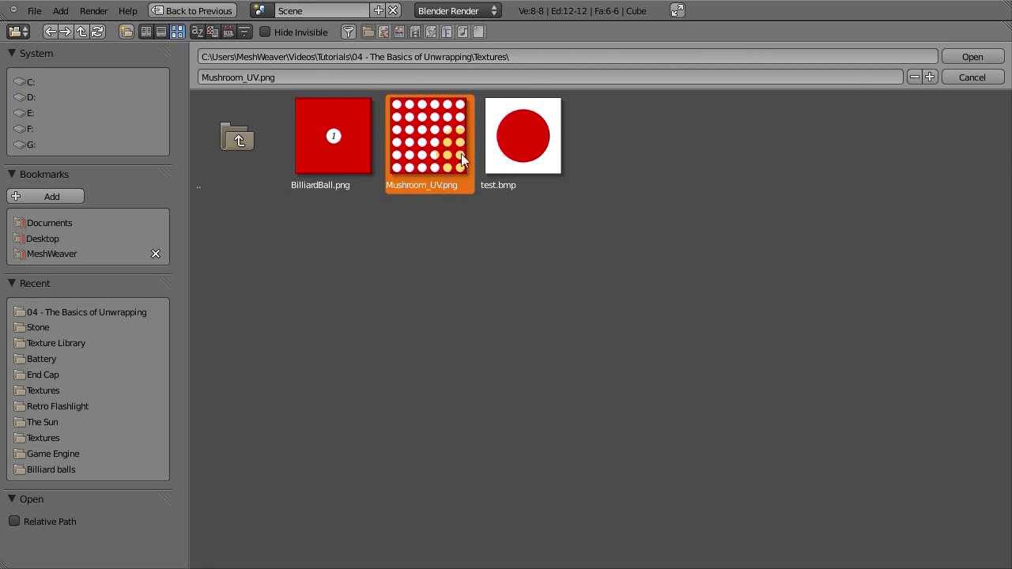
pyautogui.click(972, 55)
pyautogui.scroll(-3, 647, 230)
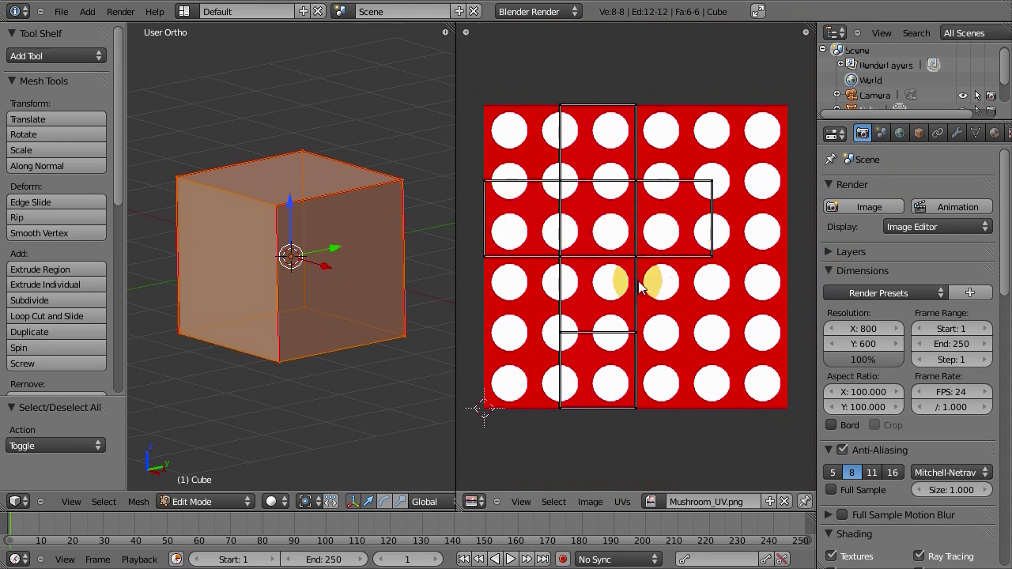
# Select the linked UV islands and move them to line up with the dot grid
pyautogui.press('l')
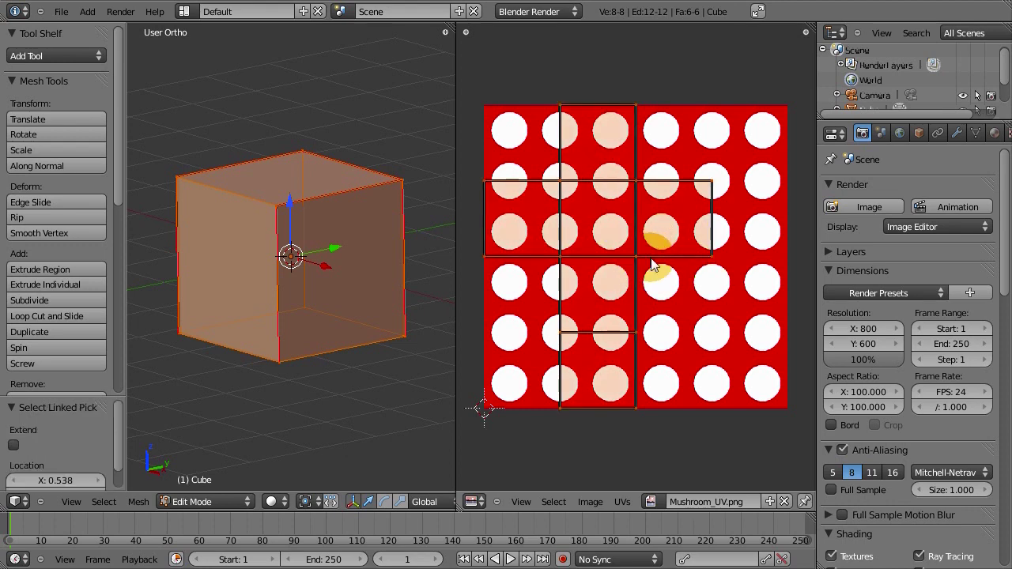
pyautogui.press('g')
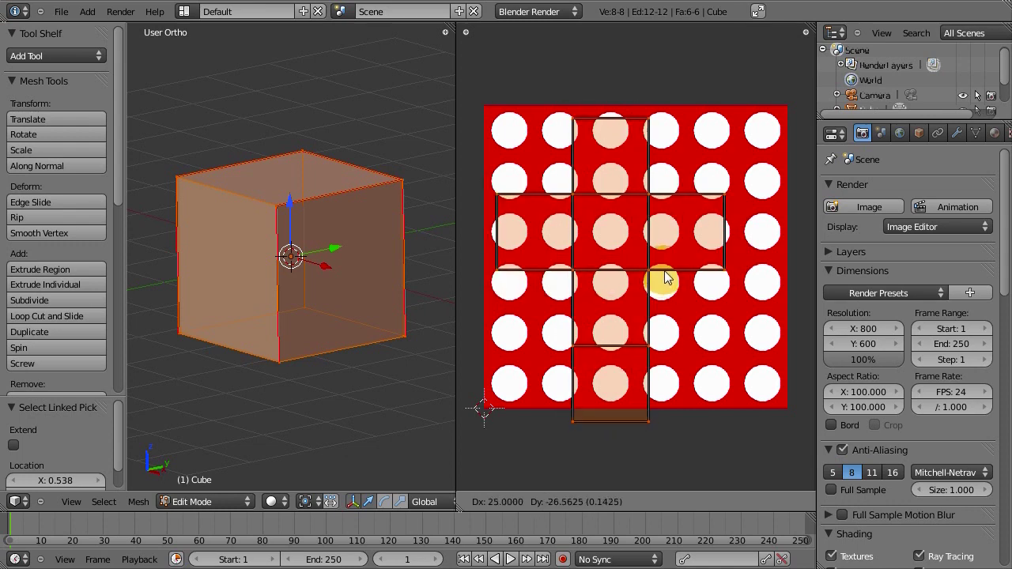
pyautogui.click(666, 278)
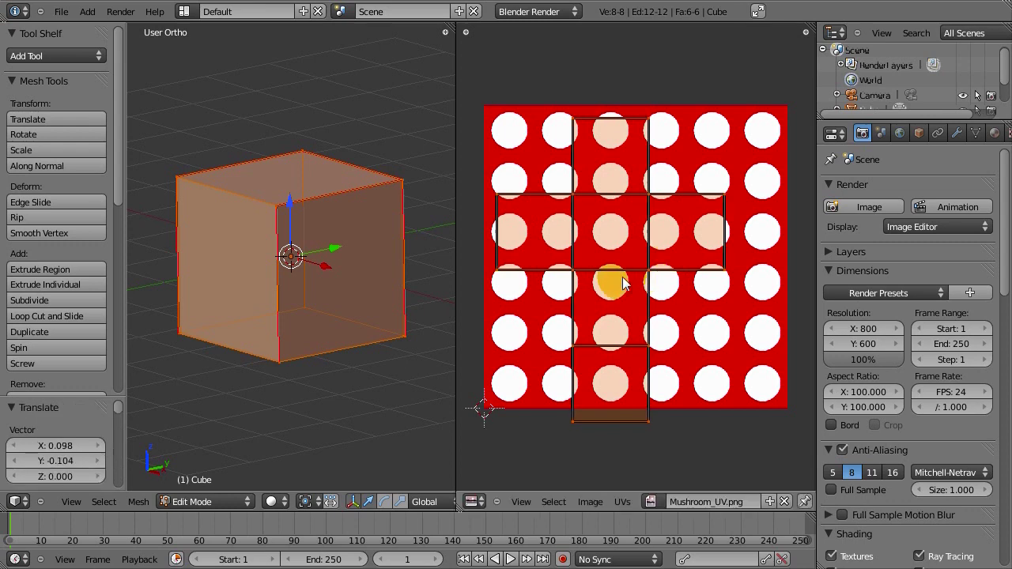
pyautogui.scroll(4, 608, 269)
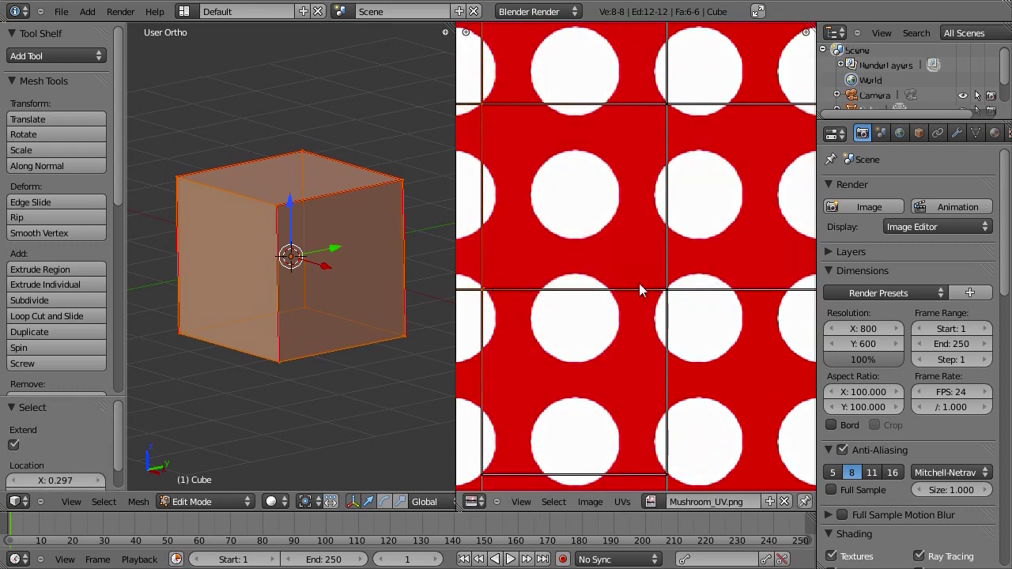
# Add the centre face to the selection and snap the 2D cursor to it
pyautogui.keyDown('shift'); pyautogui.click(671, 162); pyautogui.keyUp('shift')
pyautogui.hotkey('shift', 's')
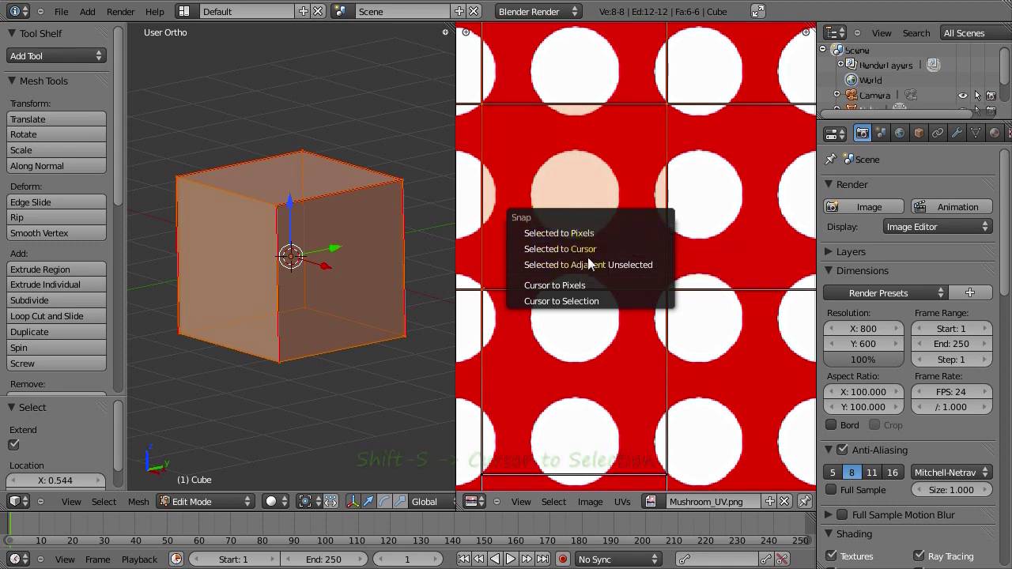
pyautogui.click(597, 301)
# Deselect the UVs and set the UV editor pivot point to the 2D Cursor
pyautogui.scroll(-4, 615, 259)
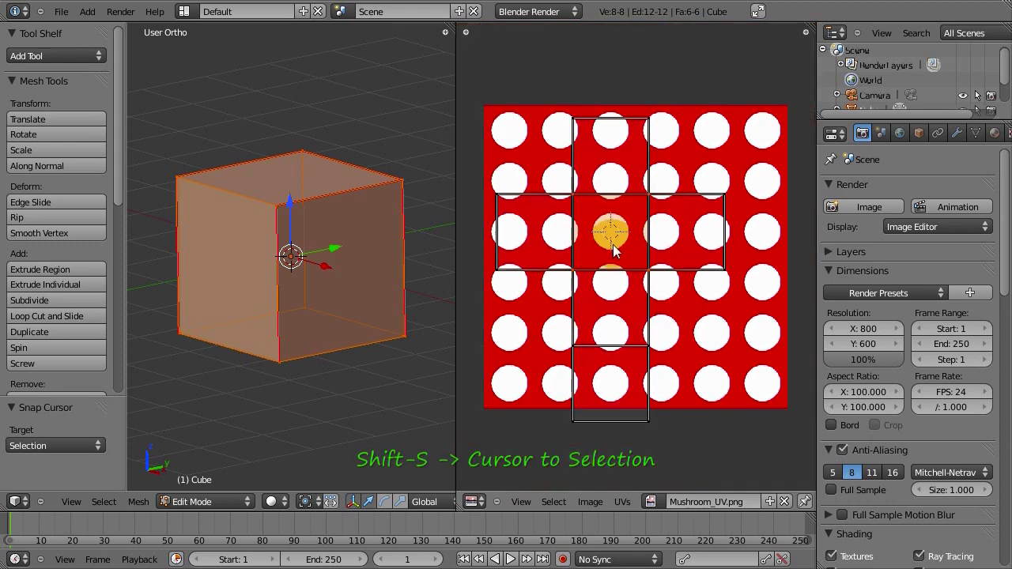
pyautogui.press('a')
pyautogui.scroll(3, 615, 258)
pyautogui.scroll(-1, 618, 263)
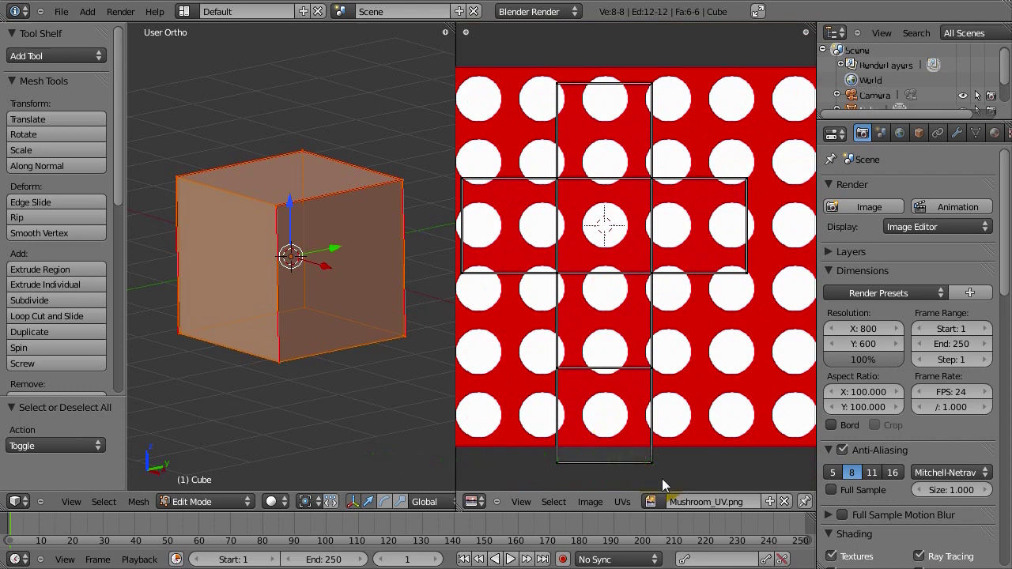
pyautogui.keyDown('ctrl'); pyautogui.scroll(-5, 686, 504); pyautogui.keyUp('ctrl')
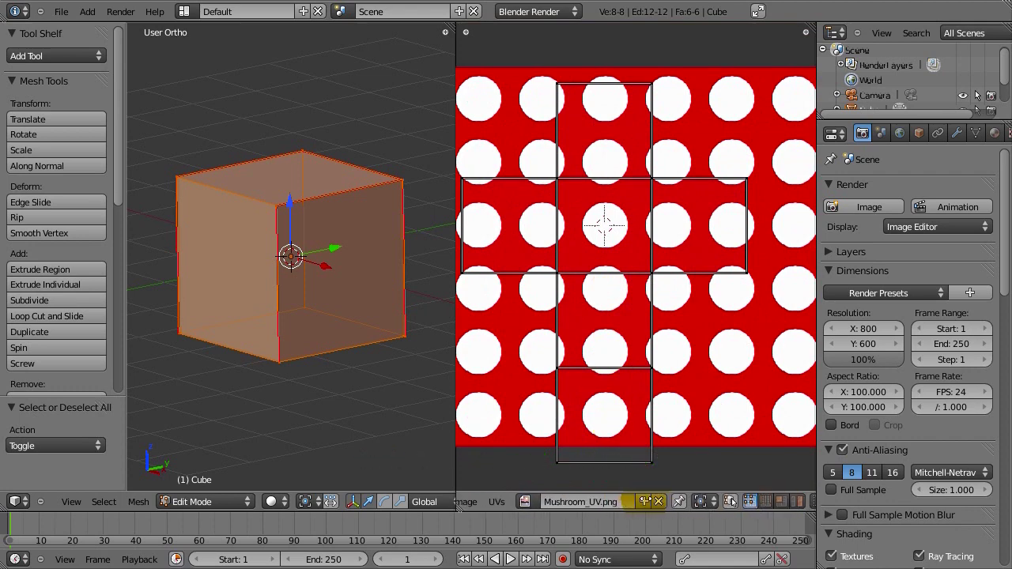
pyautogui.click(688, 502)
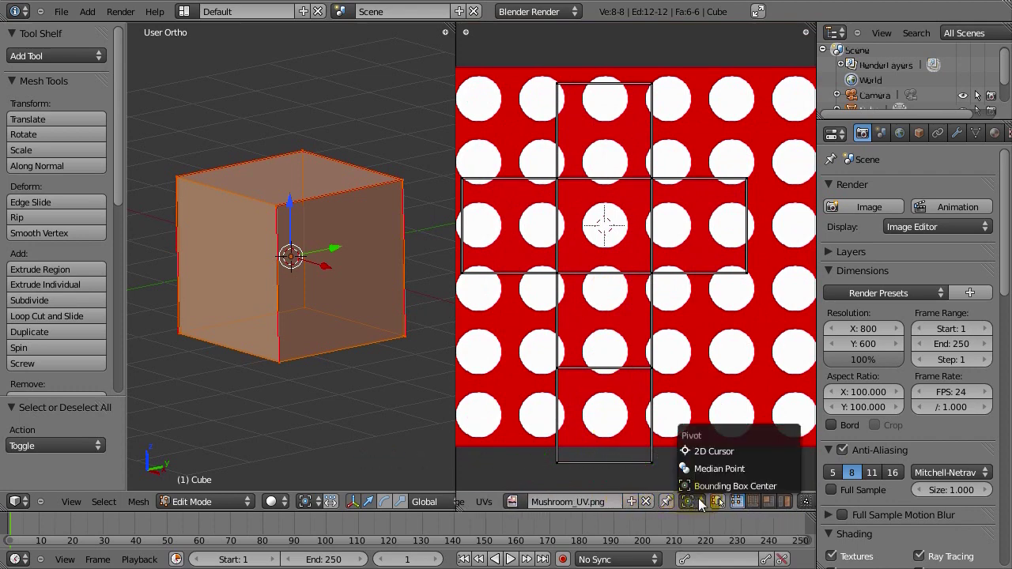
pyautogui.click(709, 452)
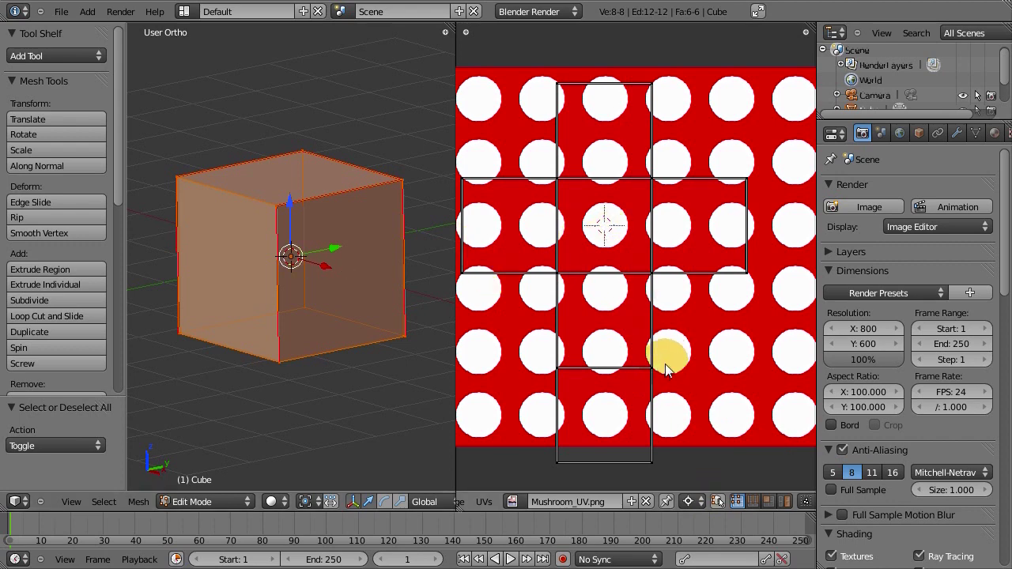
# Scale all UV faces by 0.6667 around the 2D cursor so each face frames one dot
pyautogui.press('a')
pyautogui.press('s')
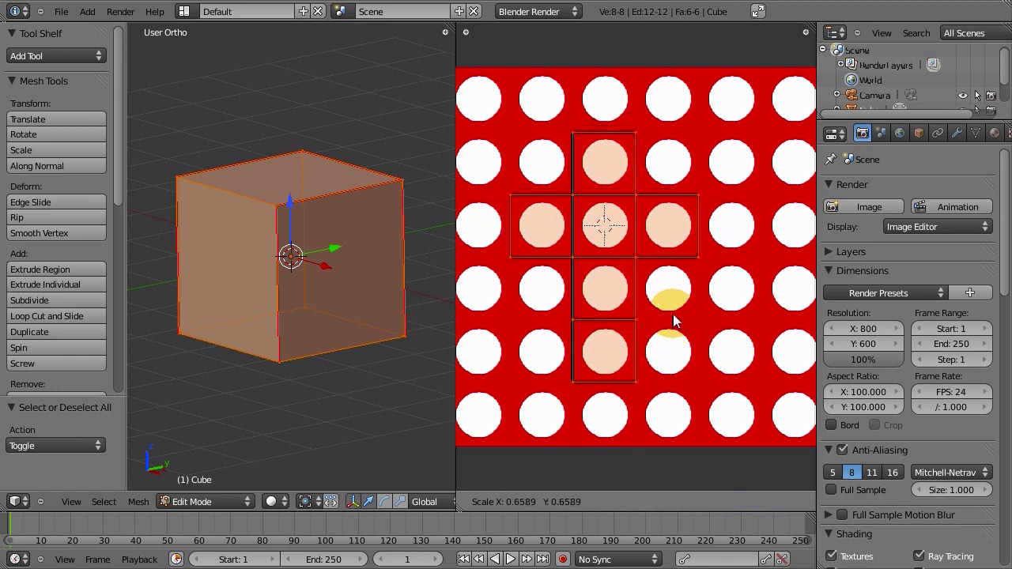
pyautogui.click(672, 314)
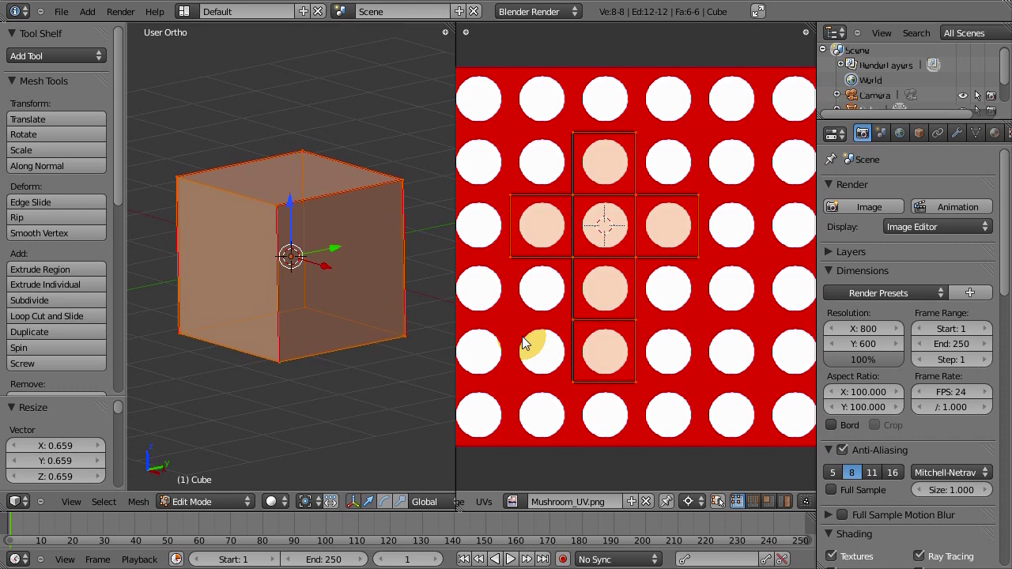
pyautogui.press('s')
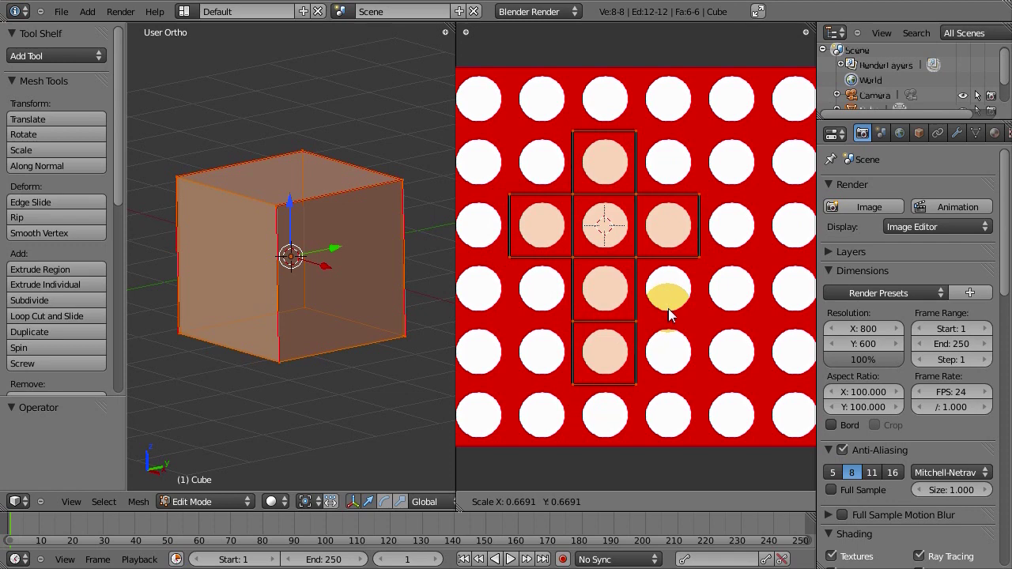
pyautogui.write('0.6667e-001|')
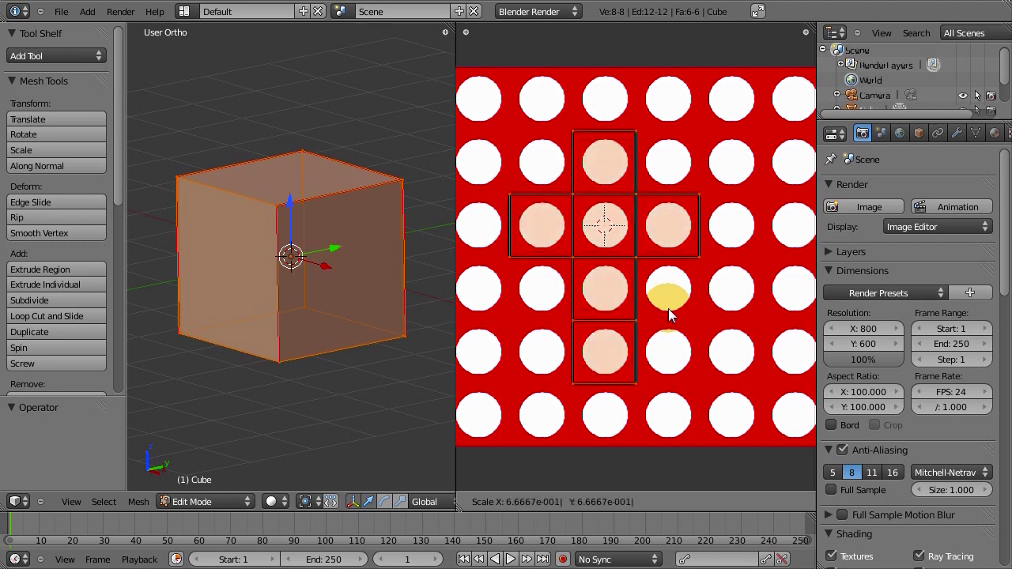
pyautogui.press('Return')
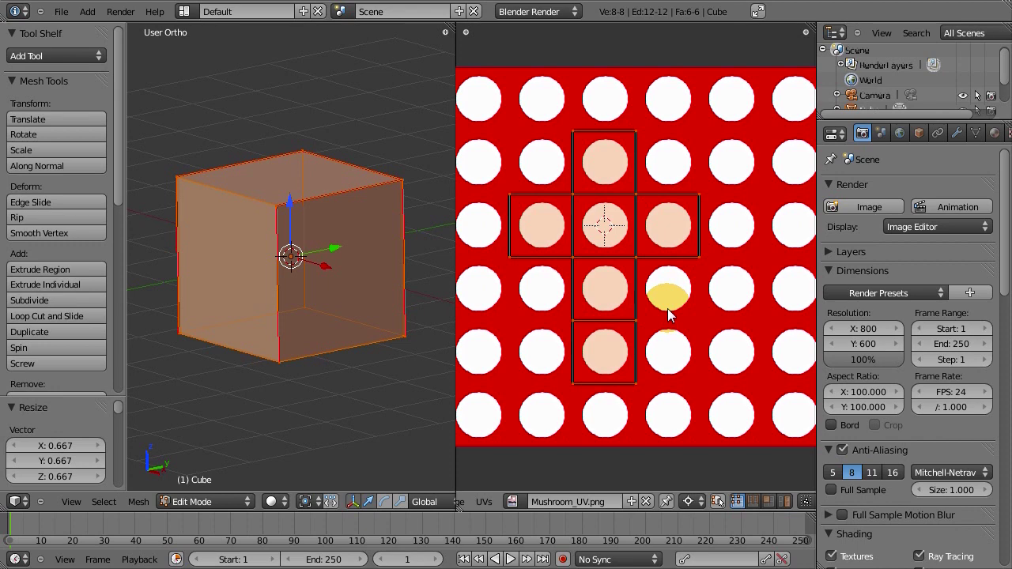
# Deselect the UVs and return the cube to Object Mode with textured shading
pyautogui.press('a')
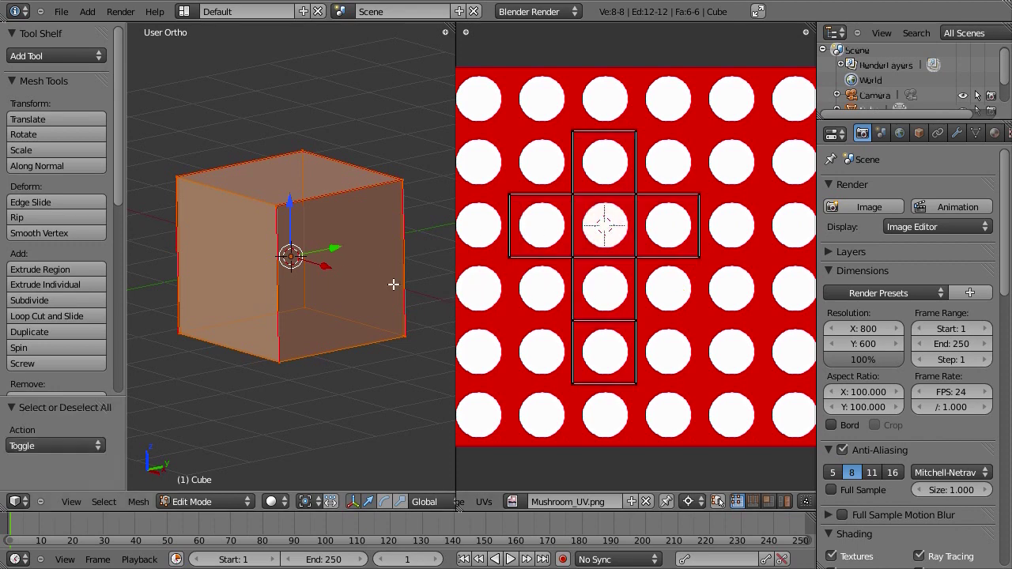
pyautogui.press('Tab')
pyautogui.hotkey('alt', 'z')
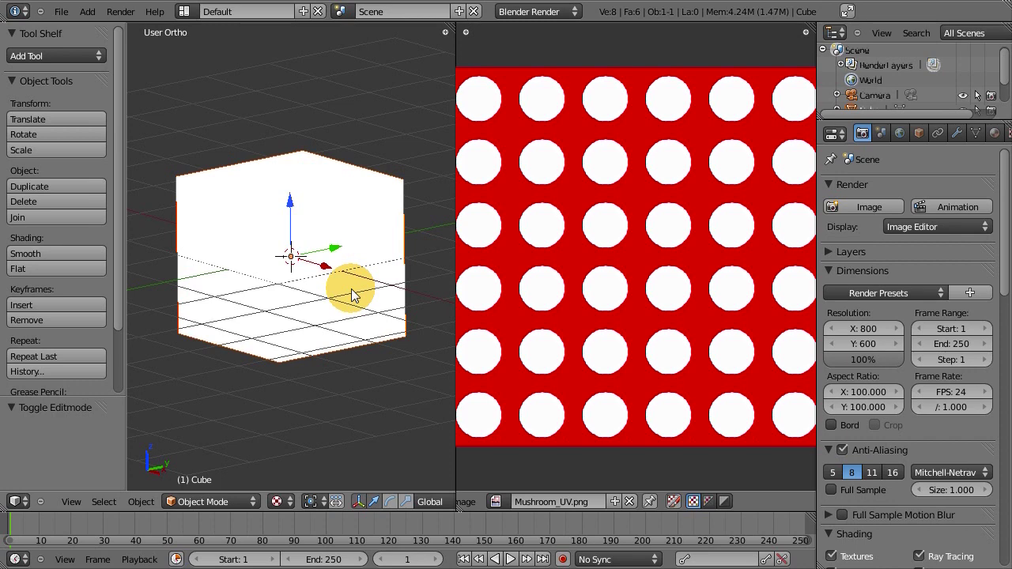
# Switch the cube to solid shading and enable Mipmaps in the User Preferences System settings
pyautogui.hotkey('alt', 'z')
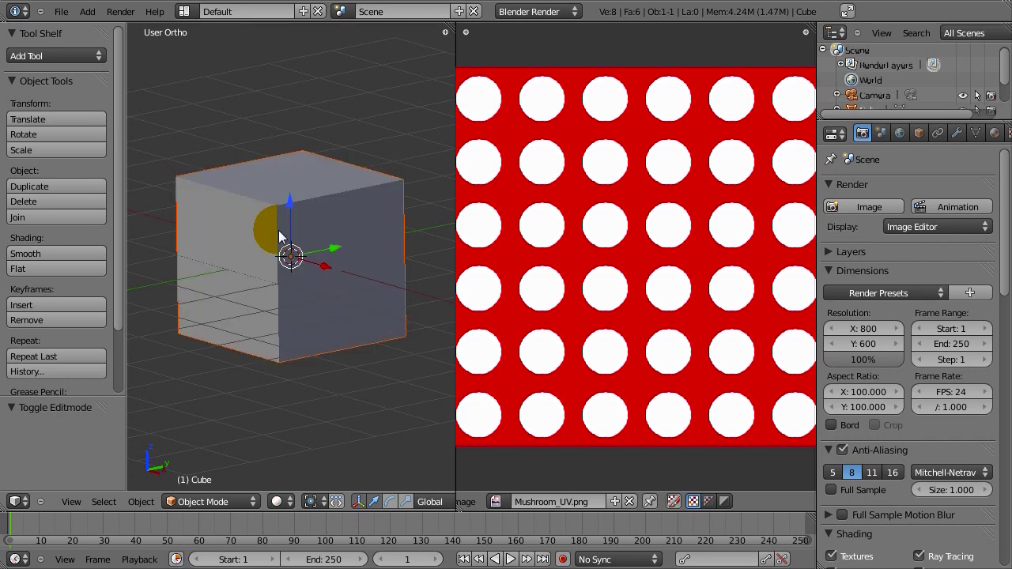
pyautogui.click(15, 502)
pyautogui.click(73, 280)
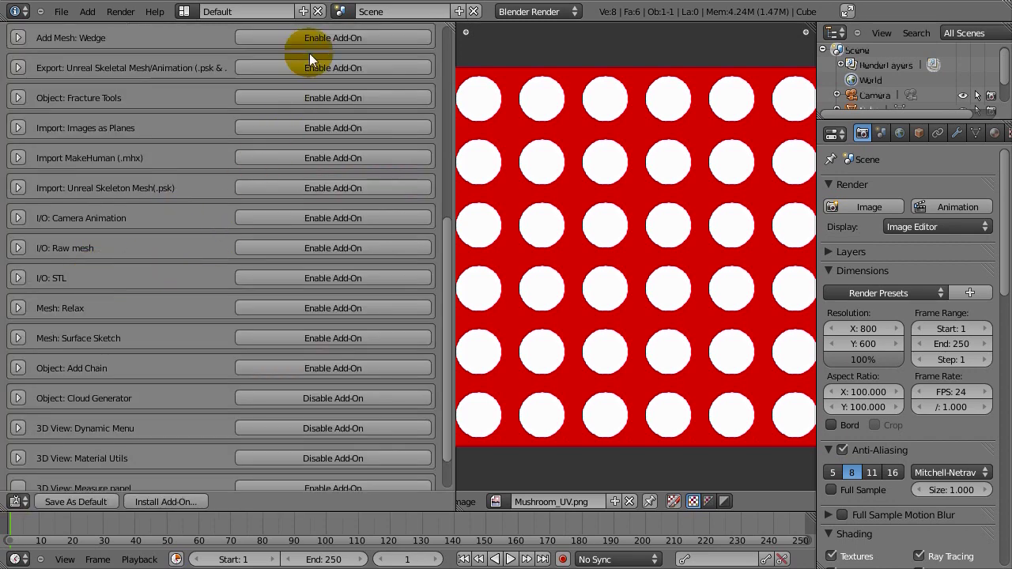
pyautogui.scroll(1, 355, 130)
pyautogui.moveTo(446, 281); pyautogui.dragTo(405, 48)
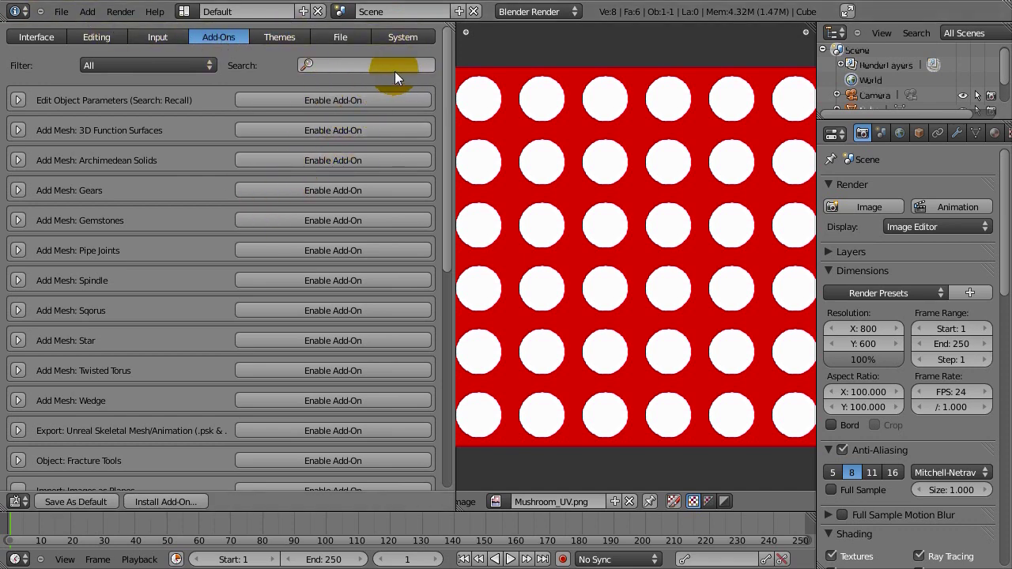
pyautogui.click(400, 38)
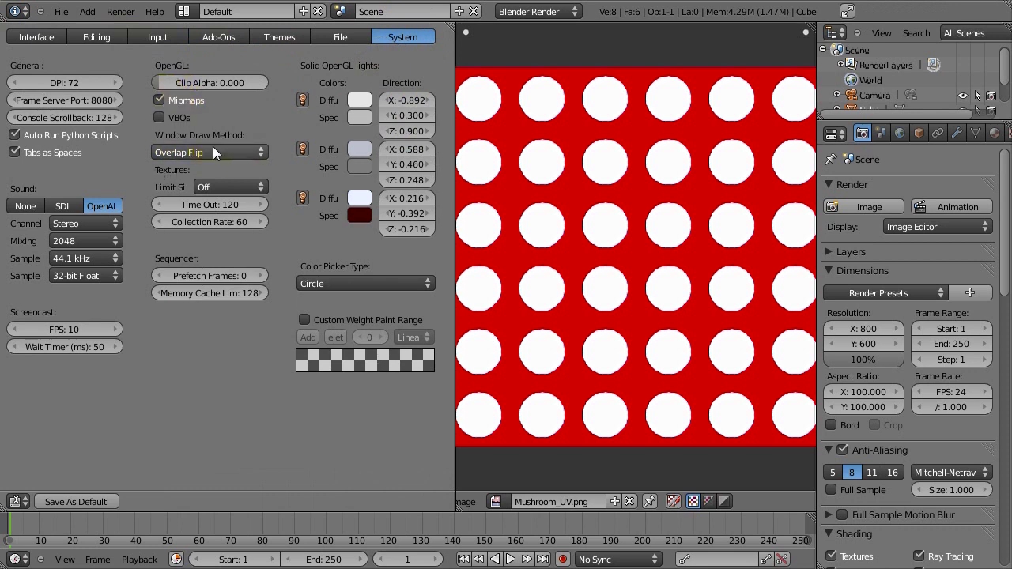
pyautogui.click(158, 100)
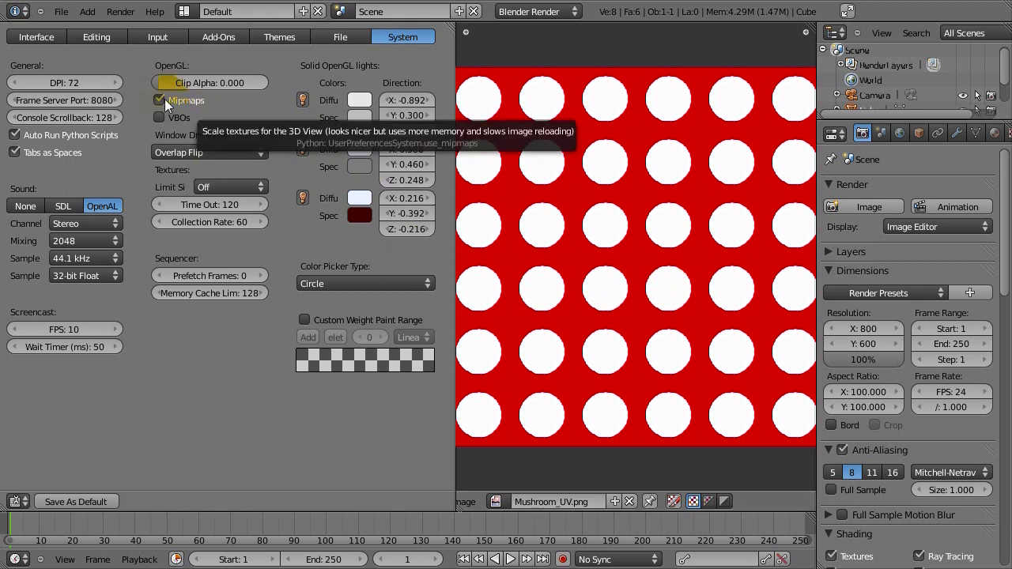
pyautogui.click(16, 501)
# Restore the 3D View in the left area and briefly preview the cube textured before returning to solid
pyautogui.click(29, 487)
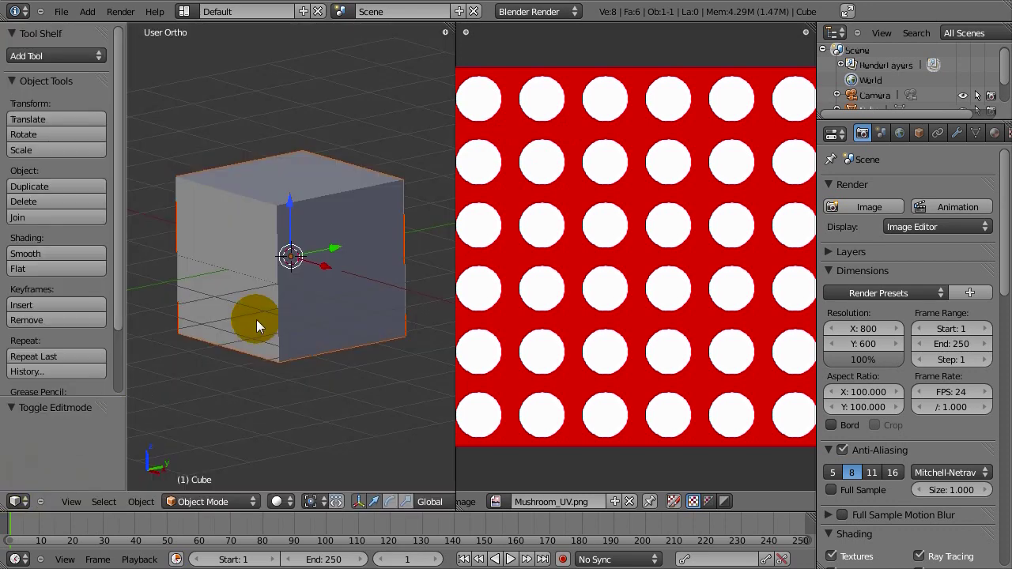
pyautogui.hotkey('alt', 'z')
pyautogui.moveTo(271, 313); pyautogui.dragTo(327, 334, button='middle')
pyautogui.scroll(-3, 304, 307)
pyautogui.scroll(1, 312, 318)
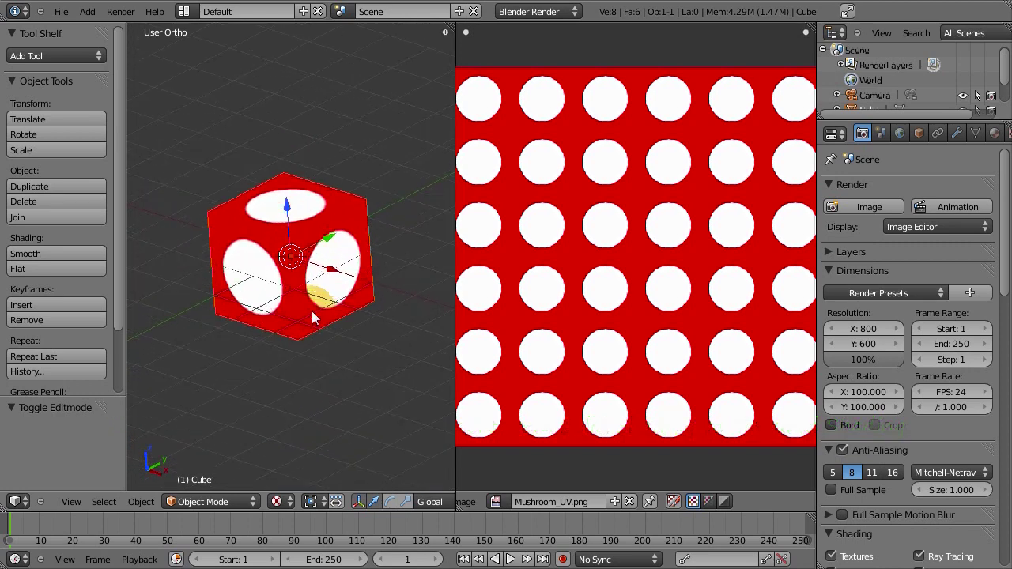
pyautogui.hotkey('alt', 'z')
pyautogui.scroll(-3, 311, 318)
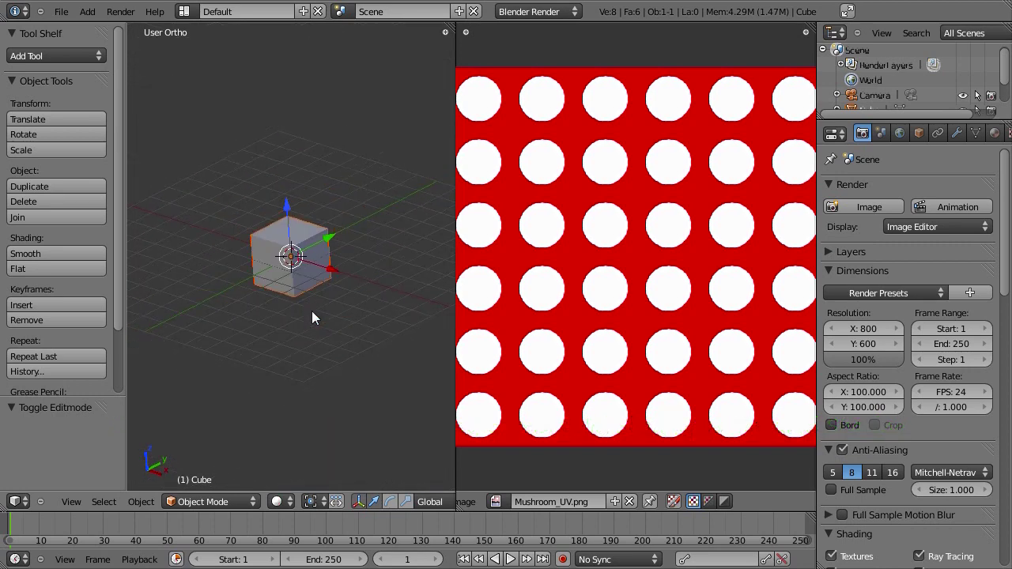
# Set the pivot point to 3D Cursor and show the camera and lamp layer alongside the cube
pyautogui.click(315, 502)
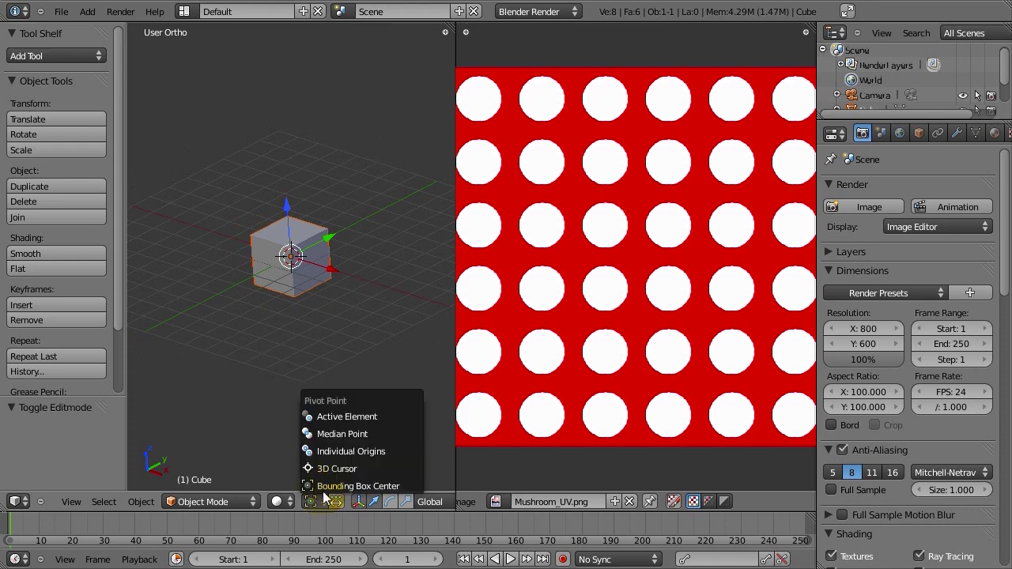
pyautogui.click(337, 471)
pyautogui.scroll(-4, 403, 503)
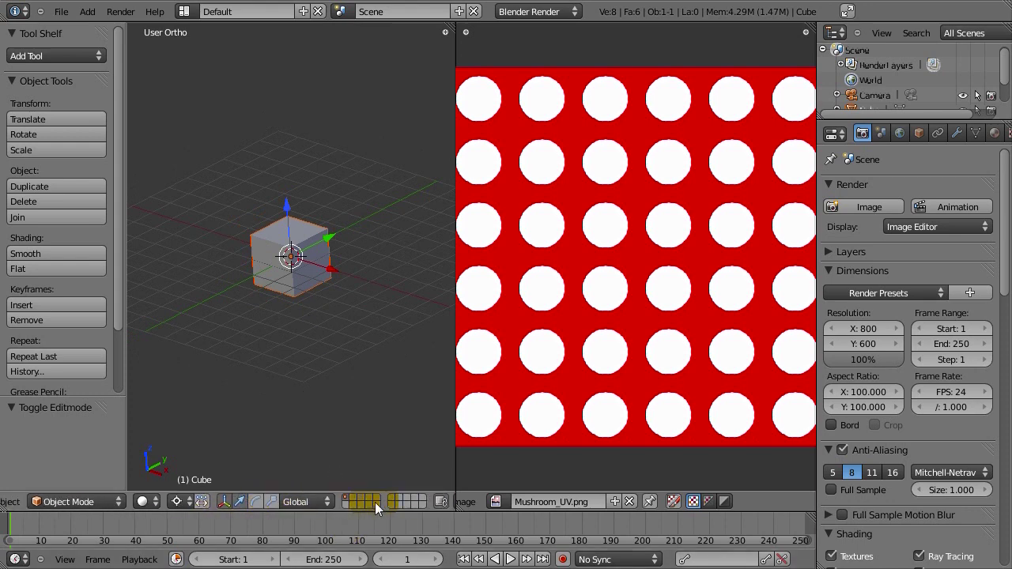
pyautogui.click(350, 500)
pyautogui.keyDown('shift'); pyautogui.click(348, 499); pyautogui.keyUp('shift')
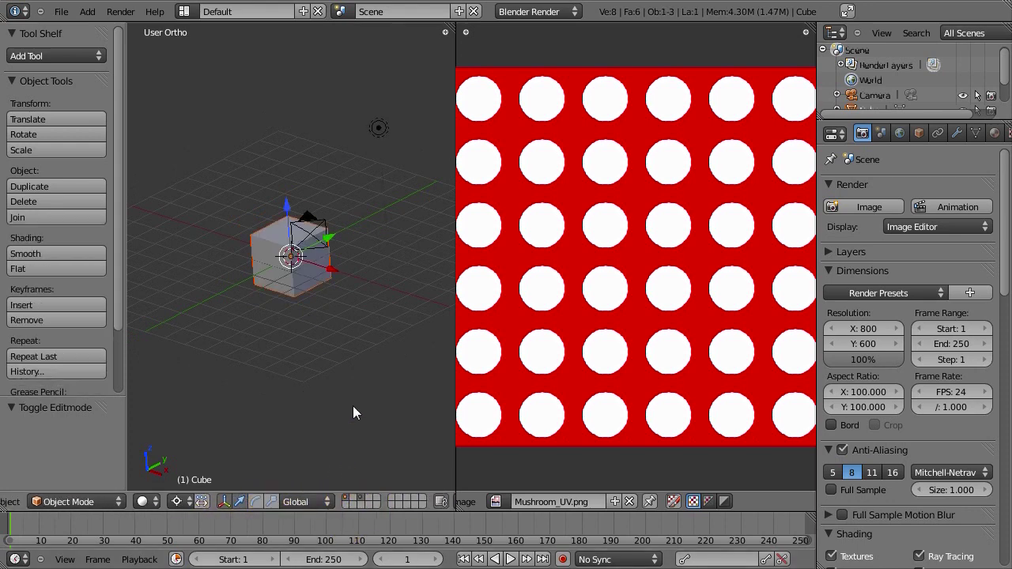
# Test-render the scene with F12, then inspect the cube in textured, wireframe and solid shading
pyautogui.press('F12')
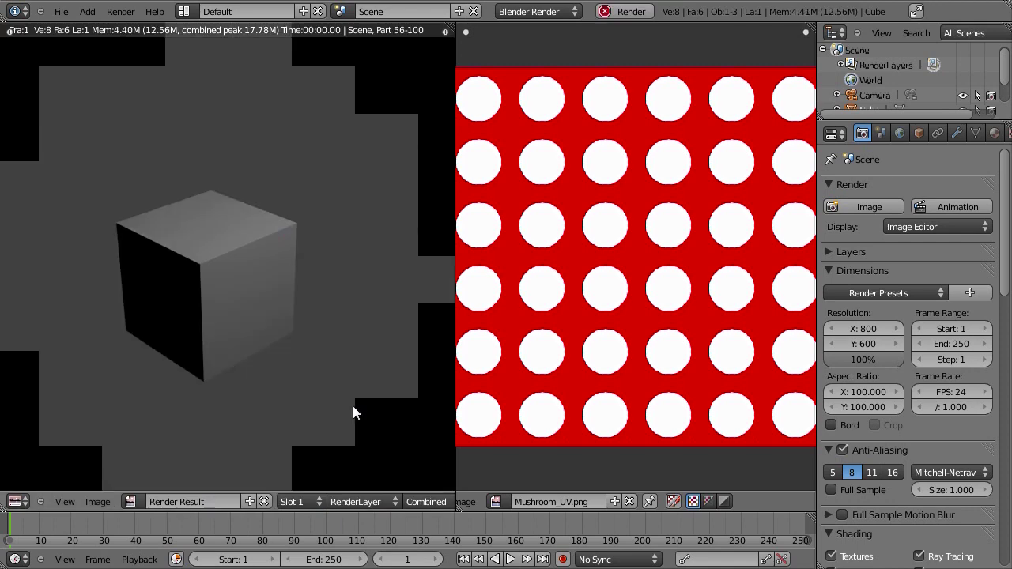
pyautogui.press('Escape')
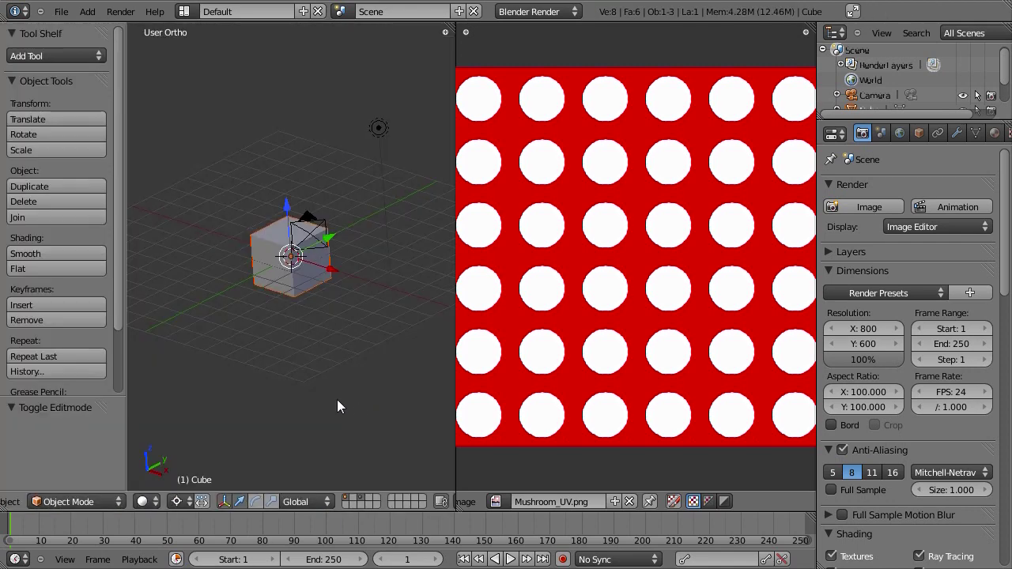
pyautogui.scroll(3, 316, 347)
pyautogui.hotkey('alt', 'z')
pyautogui.moveTo(269, 335); pyautogui.dragTo(261, 302, button='middle')
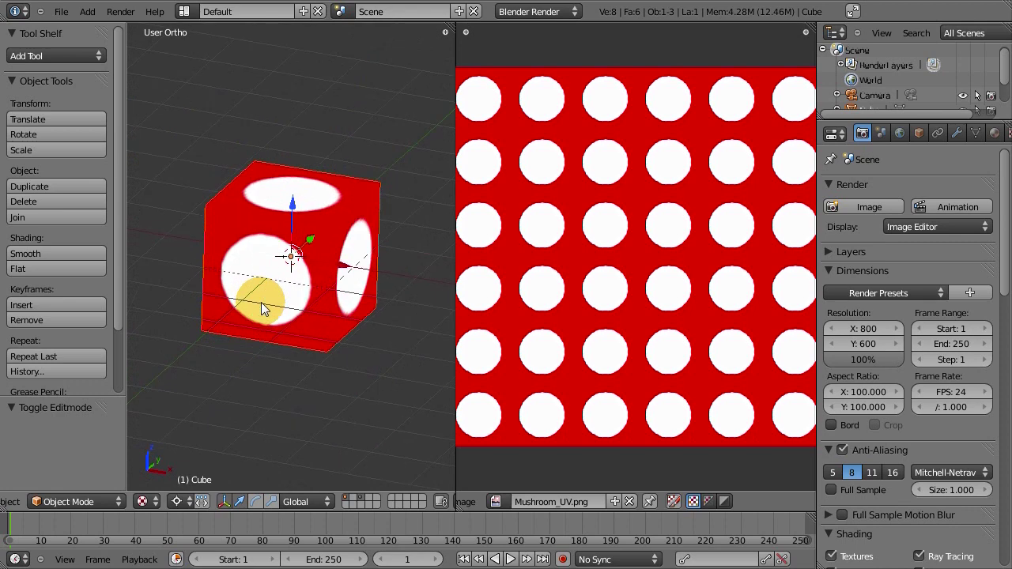
pyautogui.moveTo(318, 317); pyautogui.dragTo(322, 289, button='middle')
pyautogui.press('z')
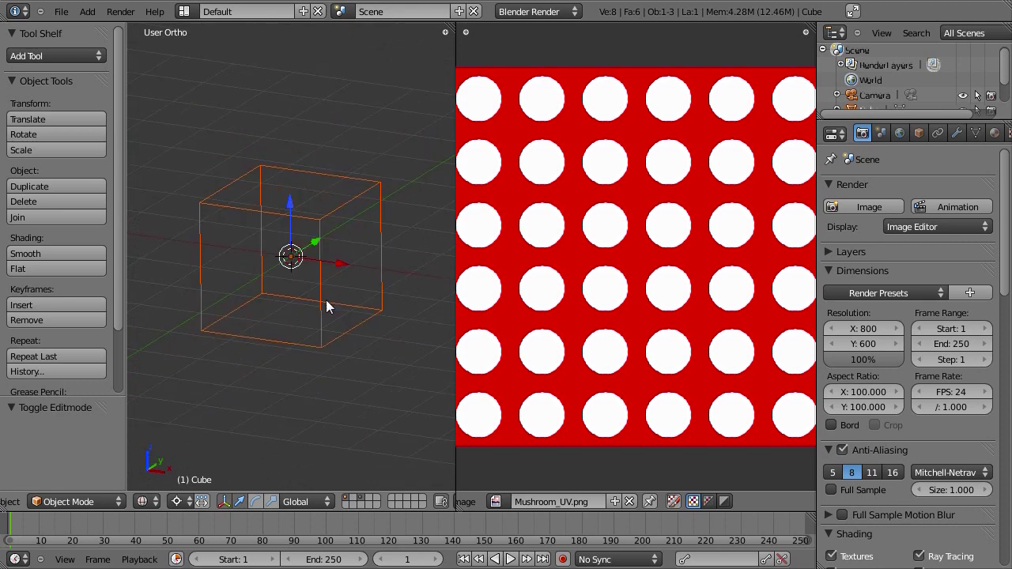
pyautogui.scroll(-2, 326, 299)
pyautogui.press('z')
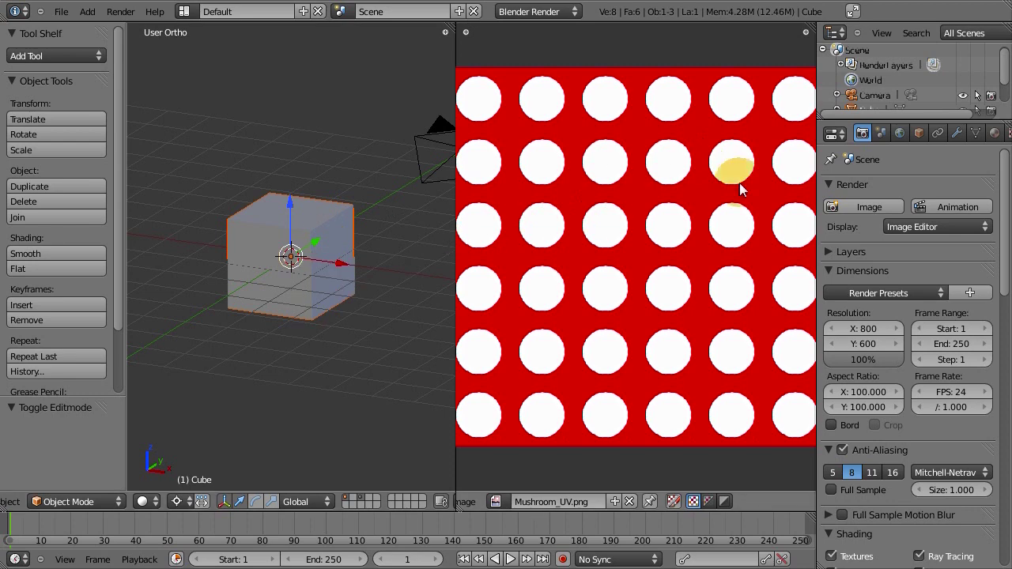
# Rename the cube's material to UVTexture
pyautogui.scroll(-3, 927, 130)
pyautogui.click(936, 132)
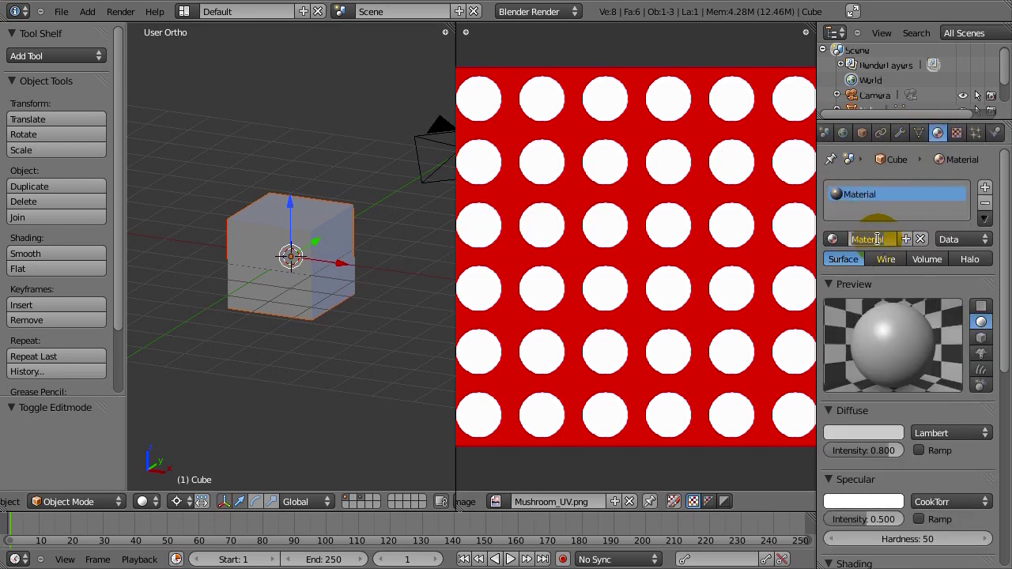
pyautogui.press('Return')
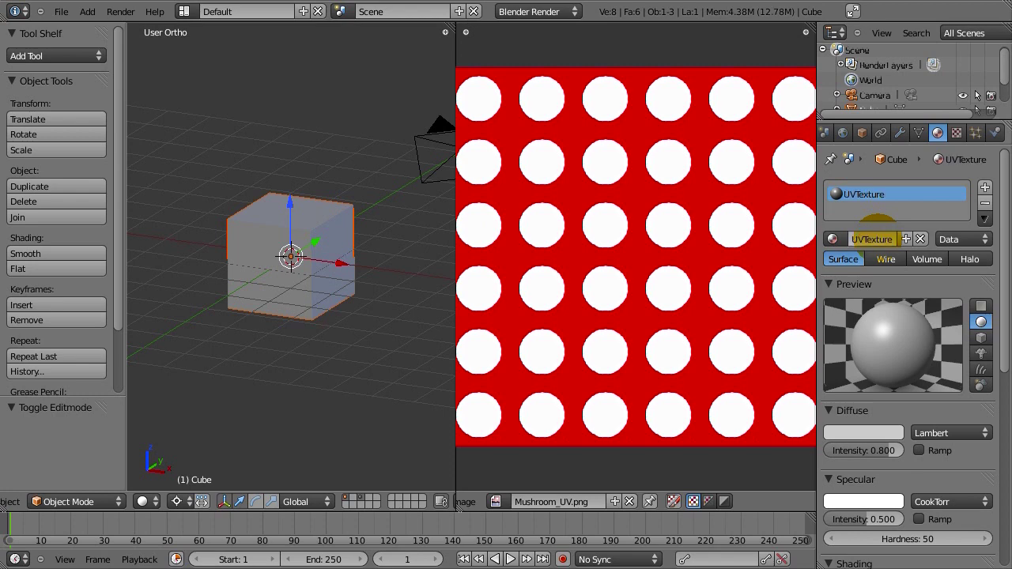
# Unlink the old Tex texture and create a new texture named UVTexture
pyautogui.click(957, 132)
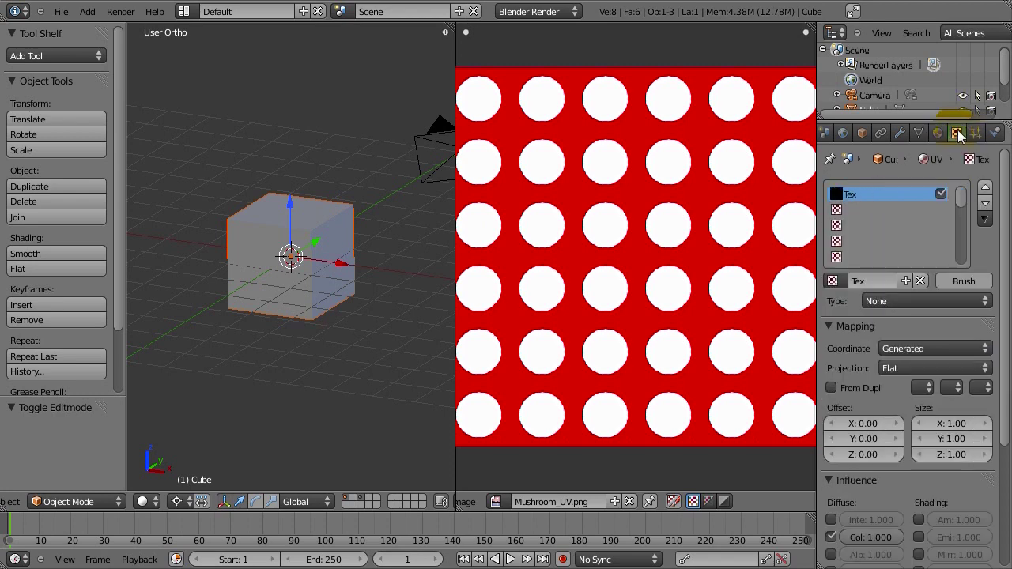
pyautogui.click(920, 280)
pyautogui.click(869, 283)
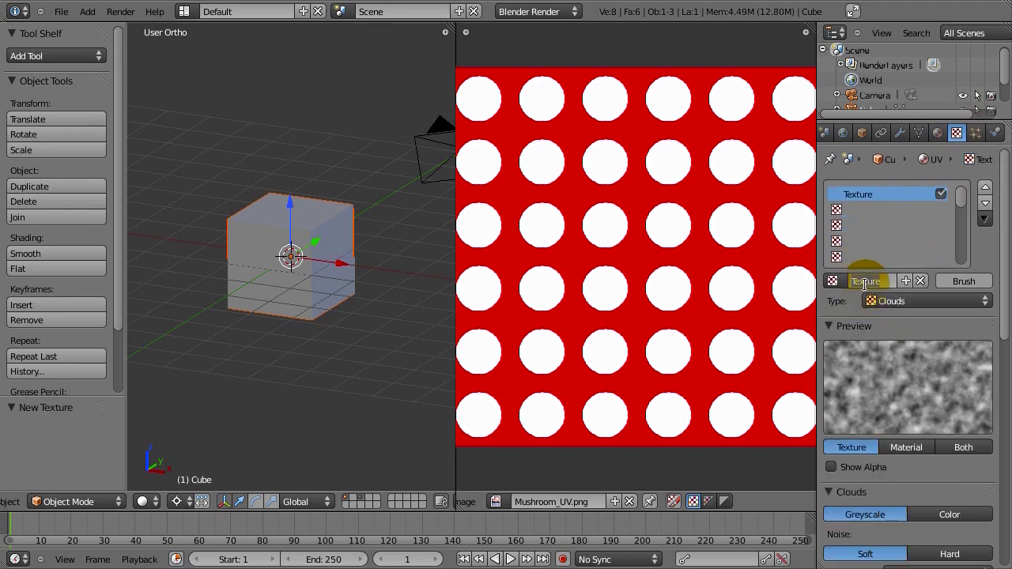
pyautogui.doubleClick(864, 282)
pyautogui.write('UV')
pyautogui.press('Return')
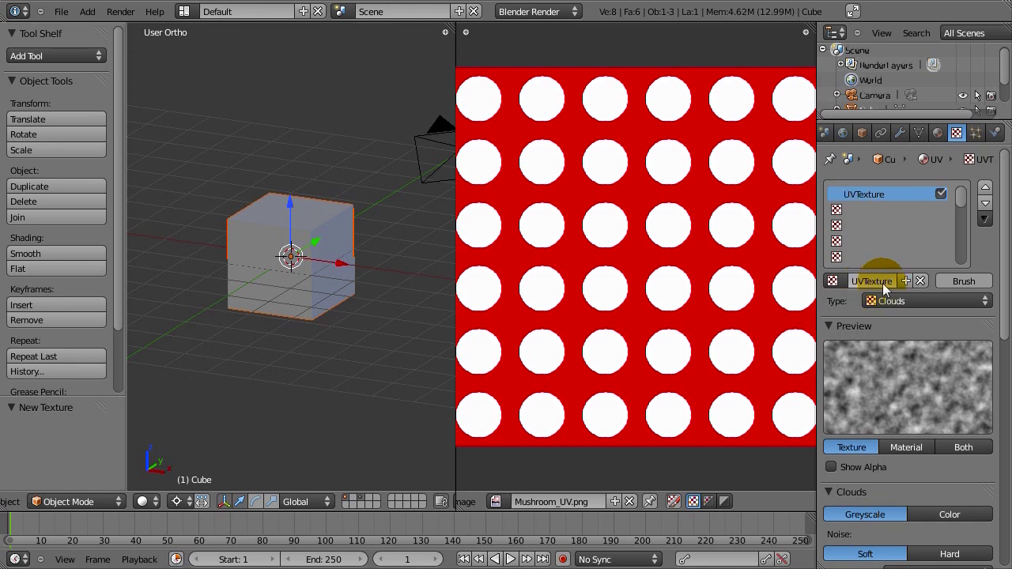
pyautogui.click(887, 301)
# Make UVTexture an Image or Movie texture using the loaded Mushroom_UV.png image
pyautogui.click(904, 199)
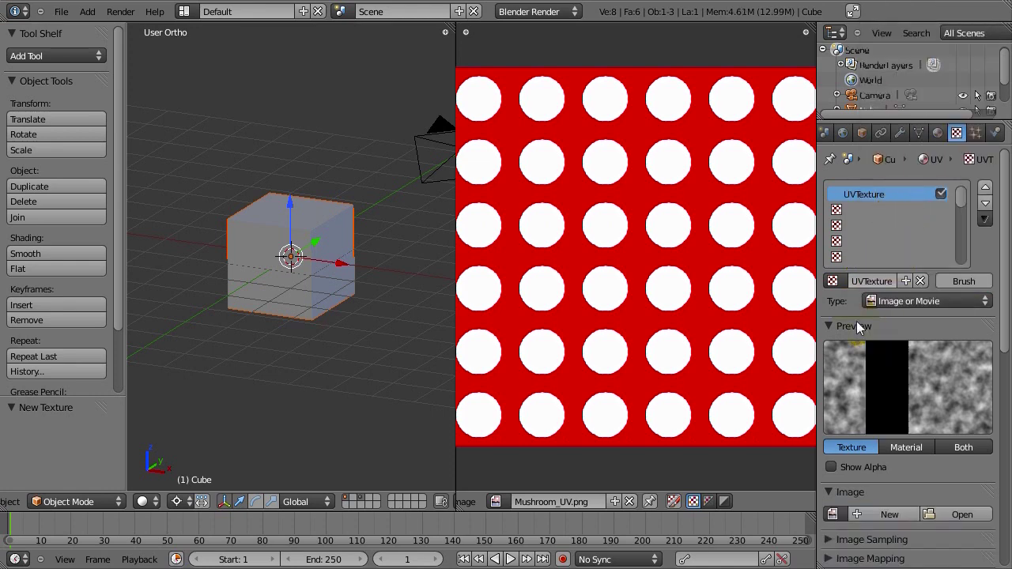
pyautogui.scroll(-2, 881, 372)
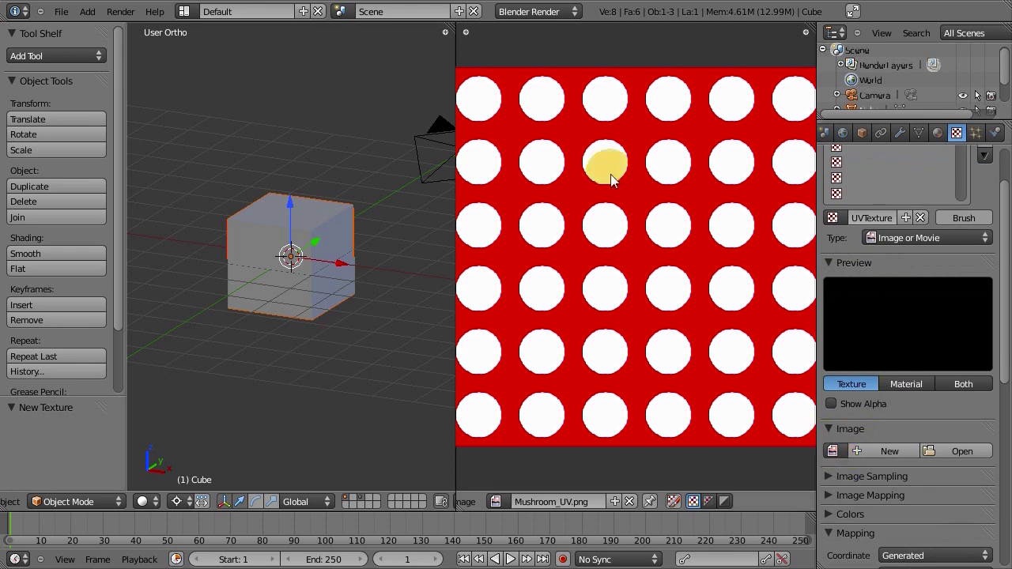
pyautogui.click(831, 451)
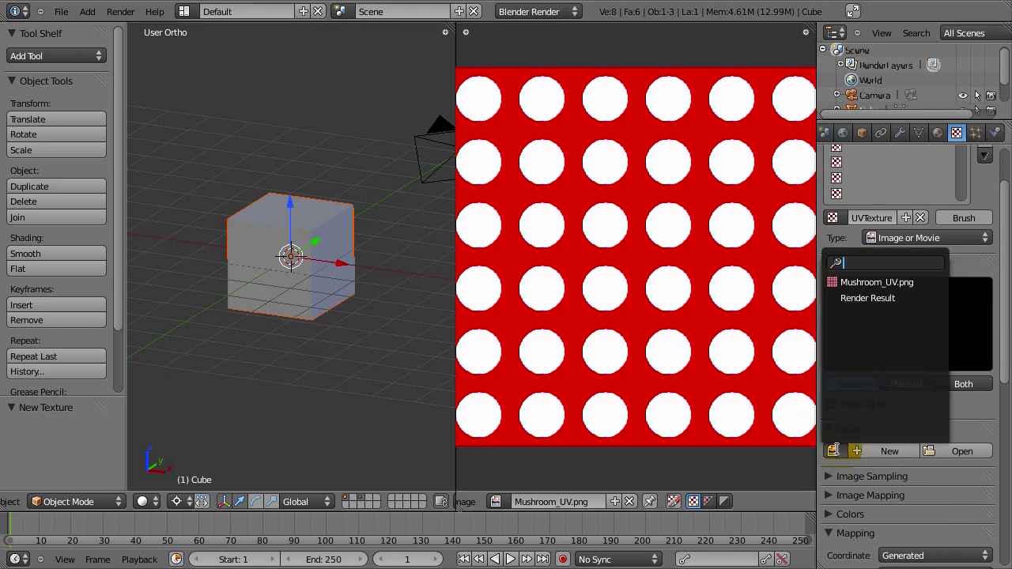
pyautogui.click(864, 283)
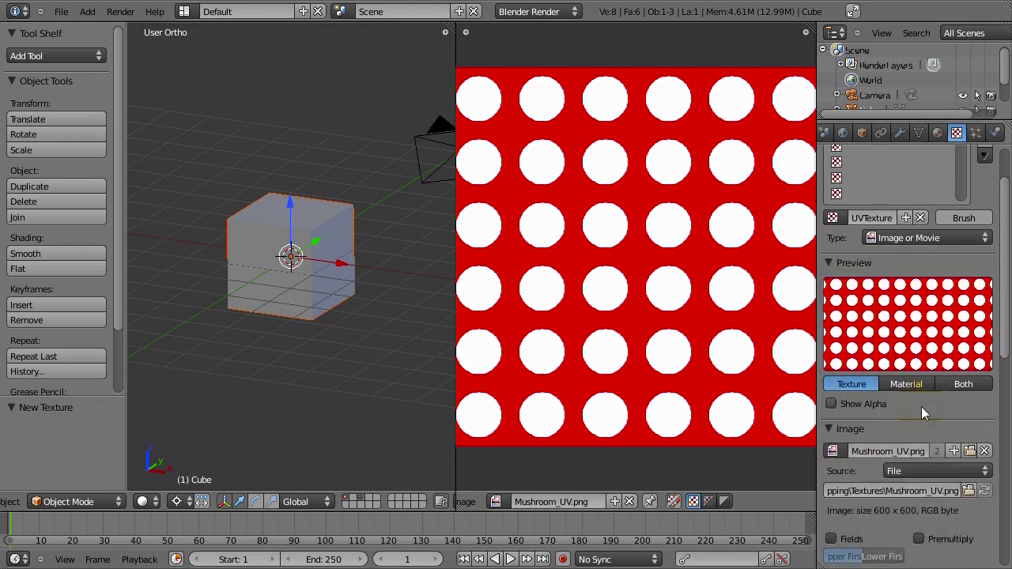
pyautogui.scroll(-2, 921, 406)
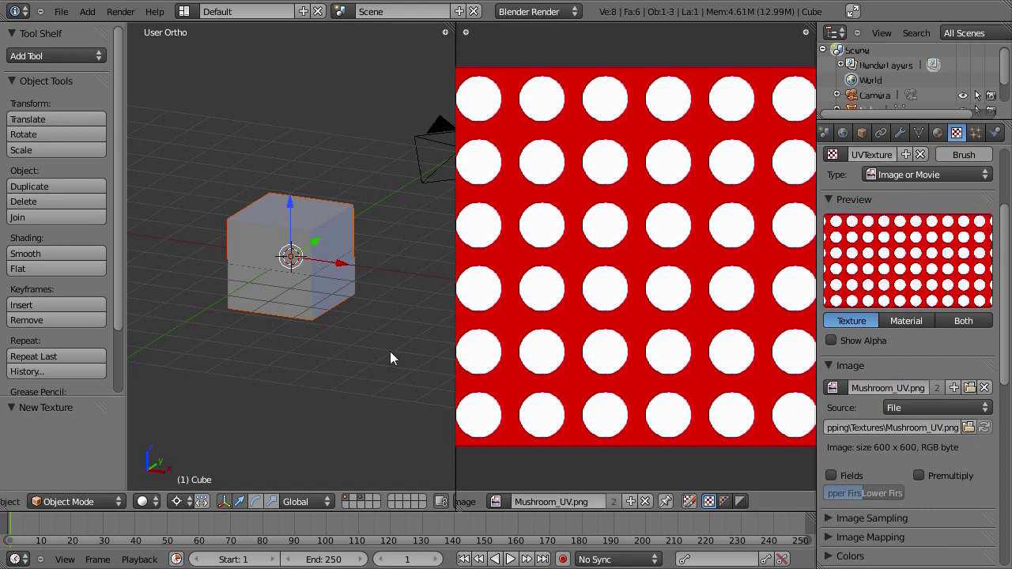
pyautogui.scroll(-5, 933, 459)
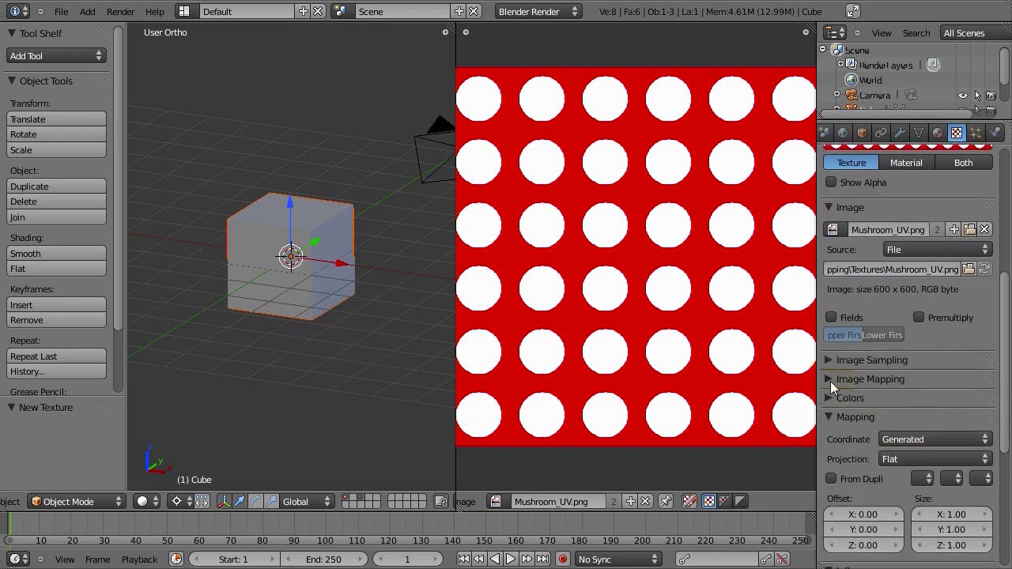
pyautogui.click(830, 379)
pyautogui.click(840, 378)
pyautogui.scroll(-2, 886, 390)
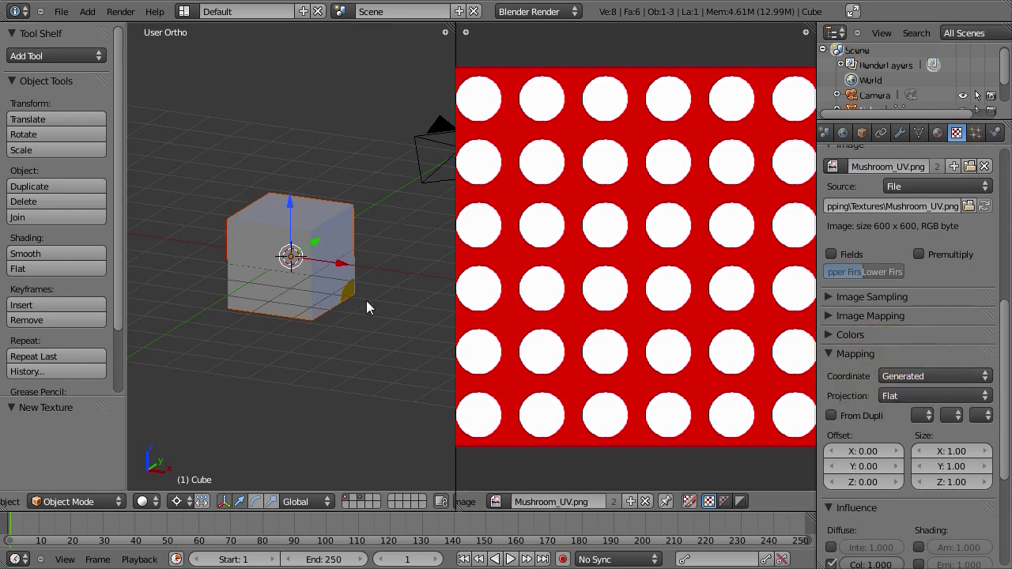
# Map the texture with UV coordinates on the UVTex layer and render the red dotted cube
pyautogui.click(936, 375)
pyautogui.click(893, 306)
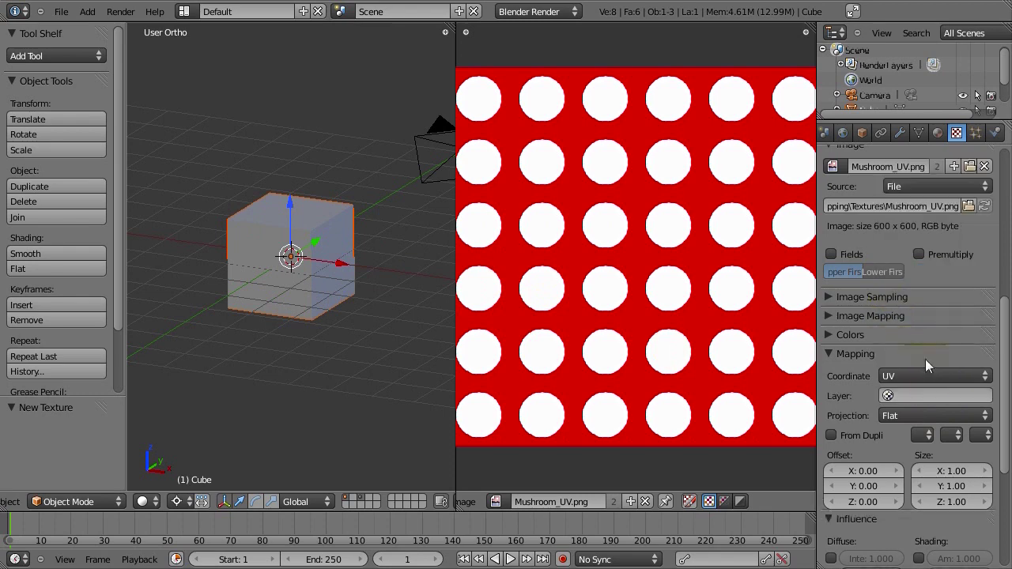
pyautogui.click(921, 395)
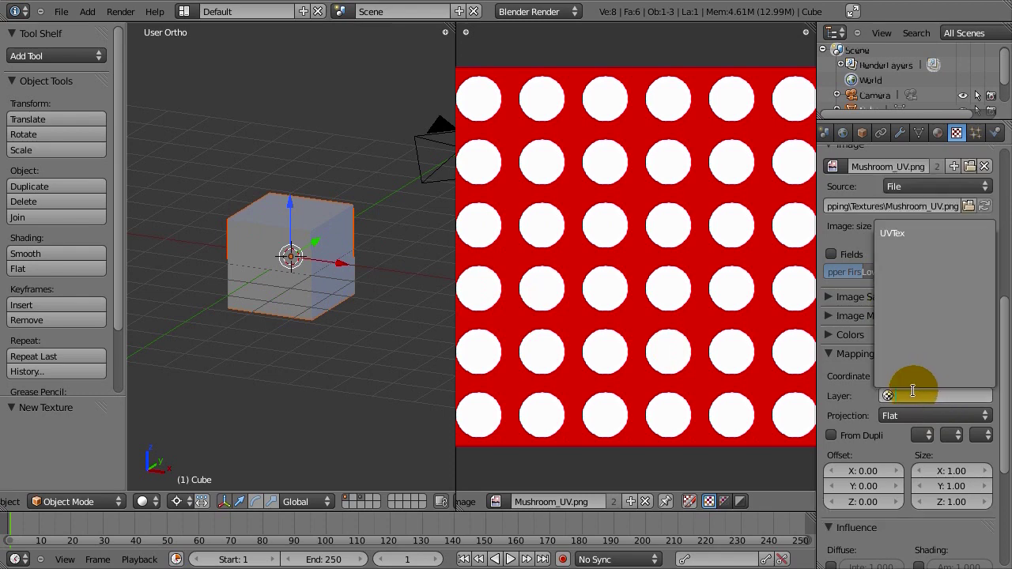
pyautogui.click(899, 234)
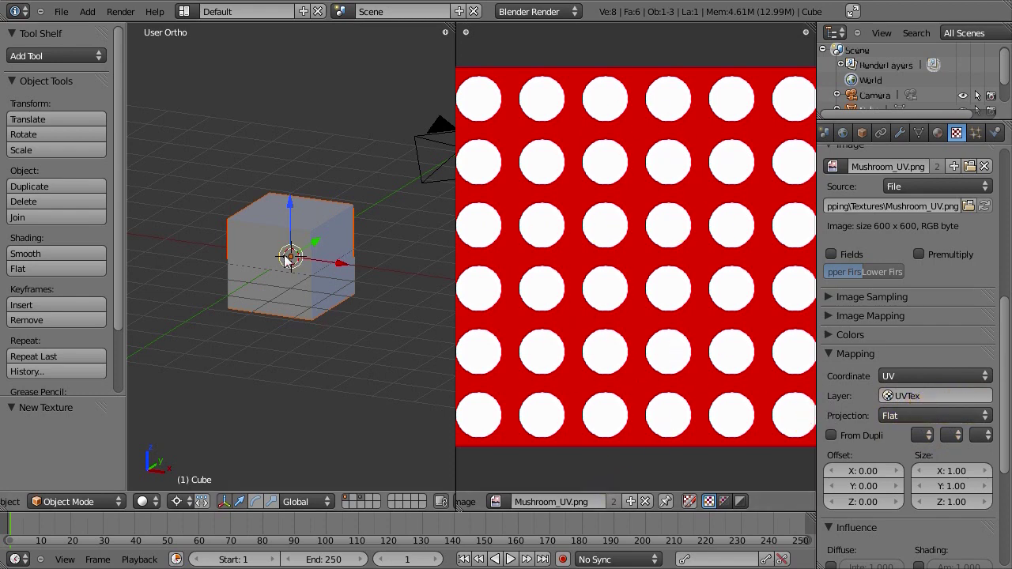
pyautogui.press('F12')
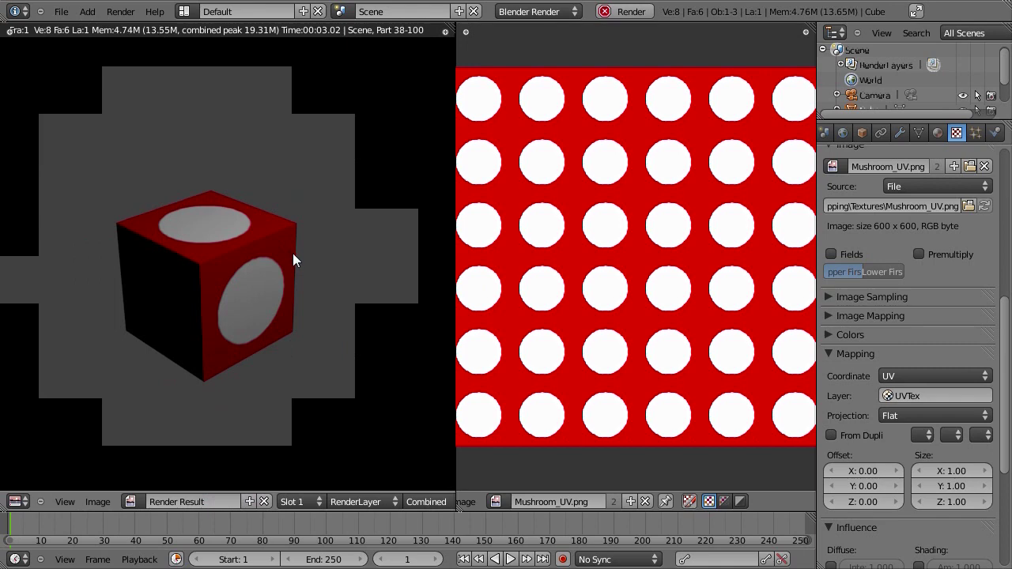